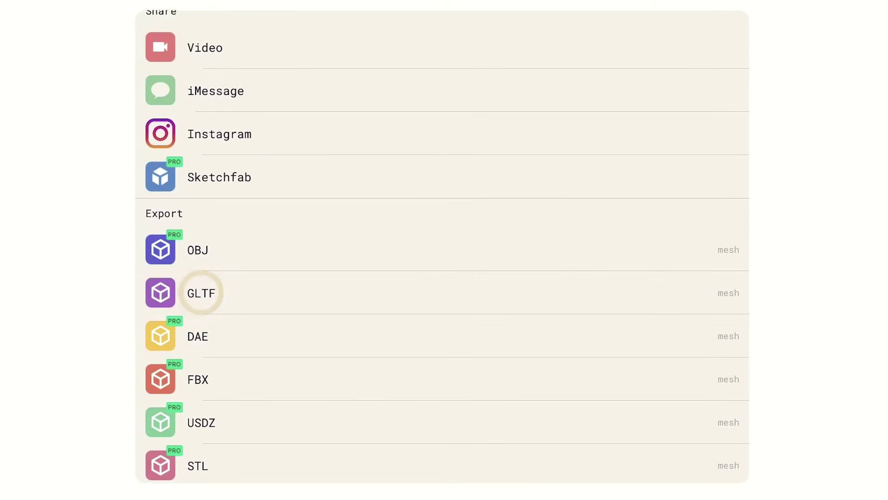
# Export the scan as a GLTF mesh and upload it to Drive under the name Sphinx.
pyautogui.click(201, 293)
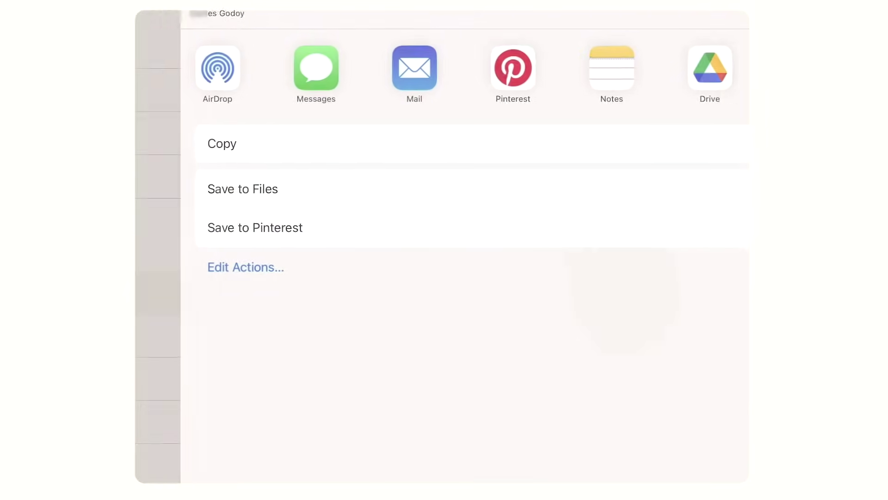
pyautogui.click(661, 67)
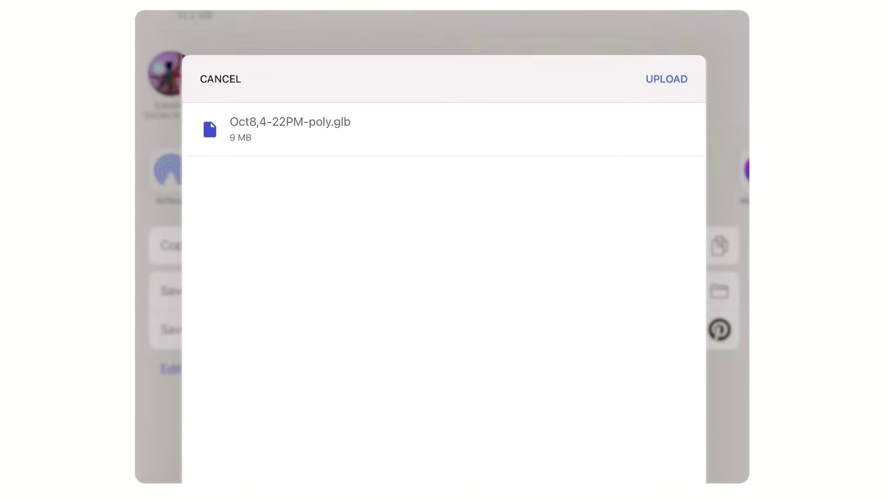
pyautogui.write('Sphinx')
pyautogui.click(666, 44)
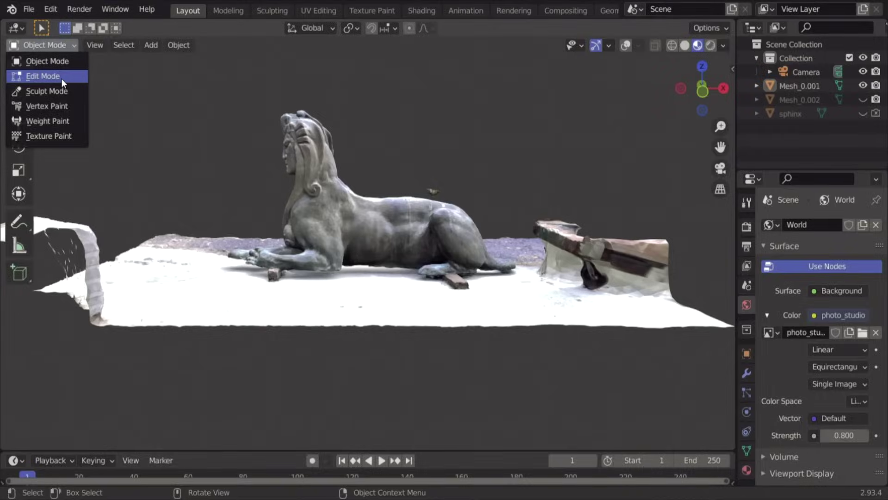
# Switch the sphinx scan mesh from Object Mode to Edit Mode with vertex selection.
pyautogui.click(62, 79)
pyautogui.click(90, 45)
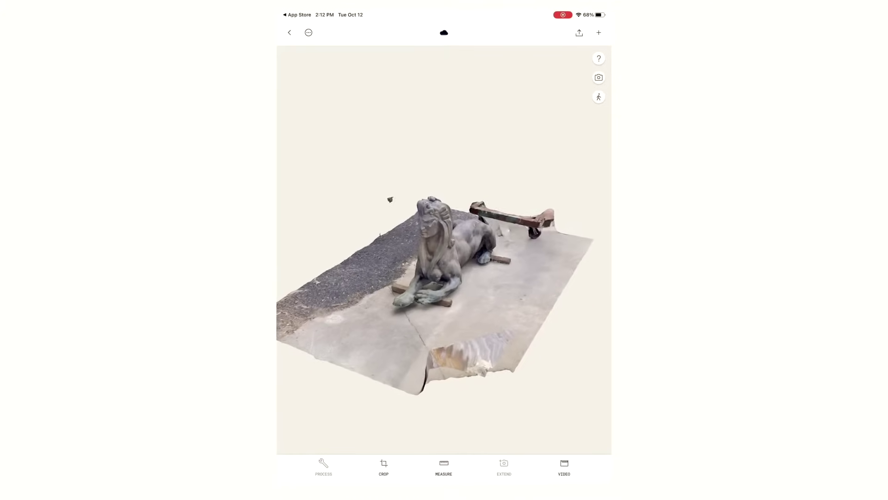
# Share the captured sphinx scan to Drive in the GLTF export format.
pyautogui.click(579, 33)
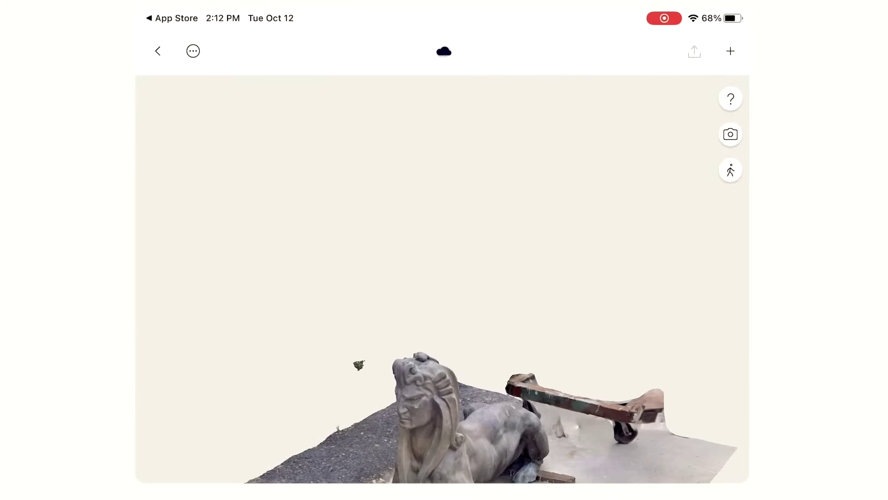
pyautogui.scroll(-5, 442, 278)
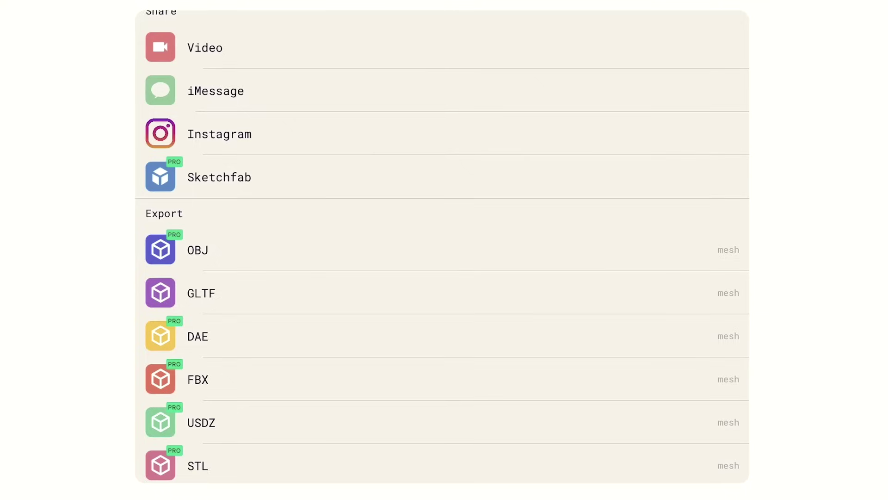
pyautogui.click(204, 291)
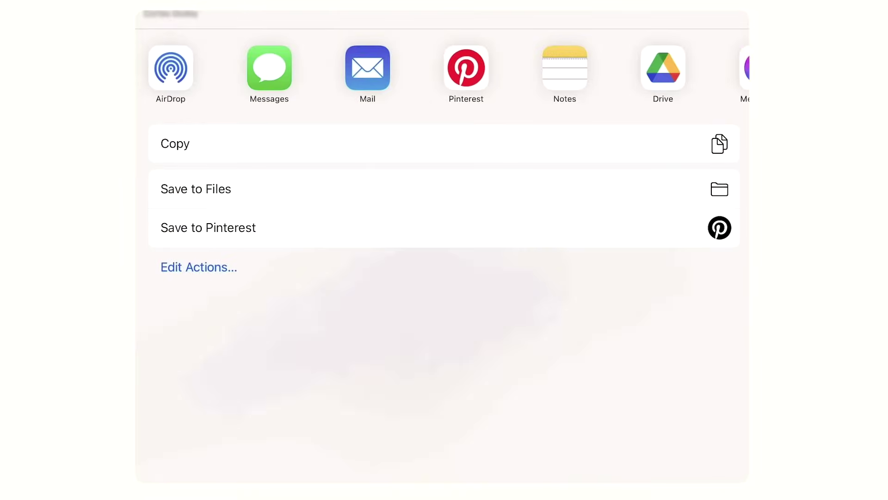
pyautogui.click(663, 68)
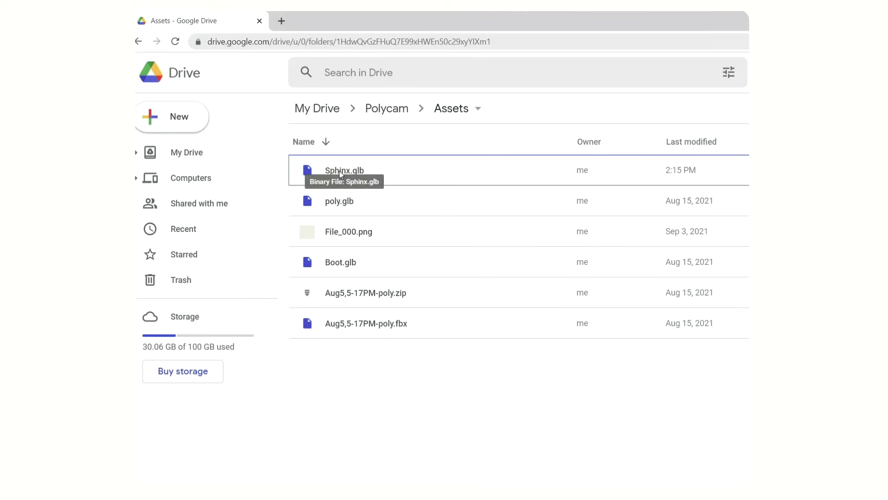
# Download Sphinx.glb from the Polycam Assets folder in Google Drive.
pyautogui.click(340, 174)
pyautogui.rightClick(341, 175)
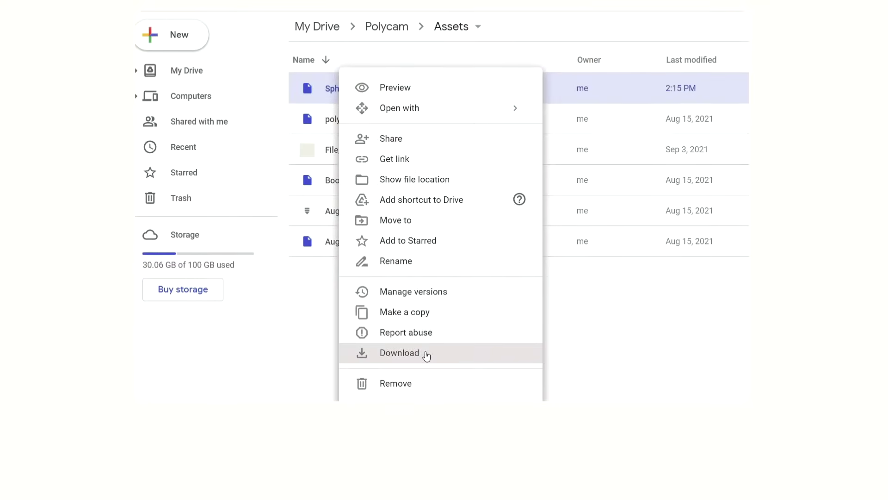
pyautogui.click(425, 418)
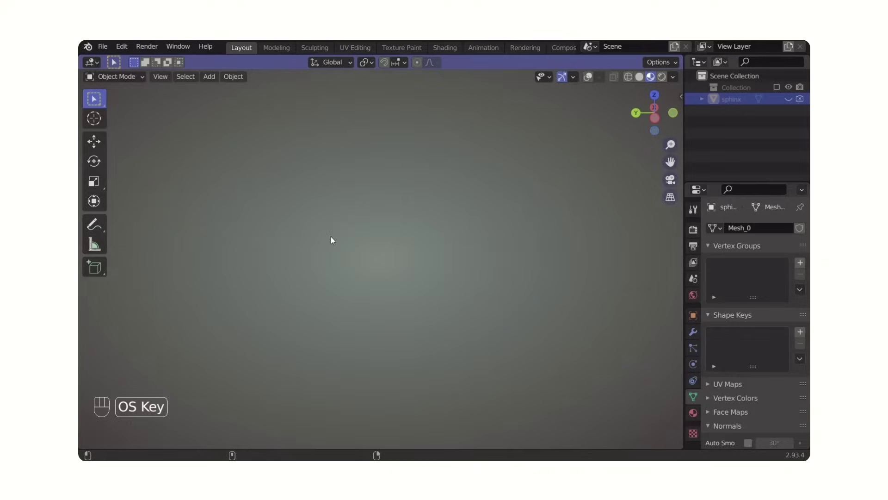
# In Blender, import sphinx.glb from the Downloads folder as a glTF 2.0 file.
pyautogui.click(103, 47)
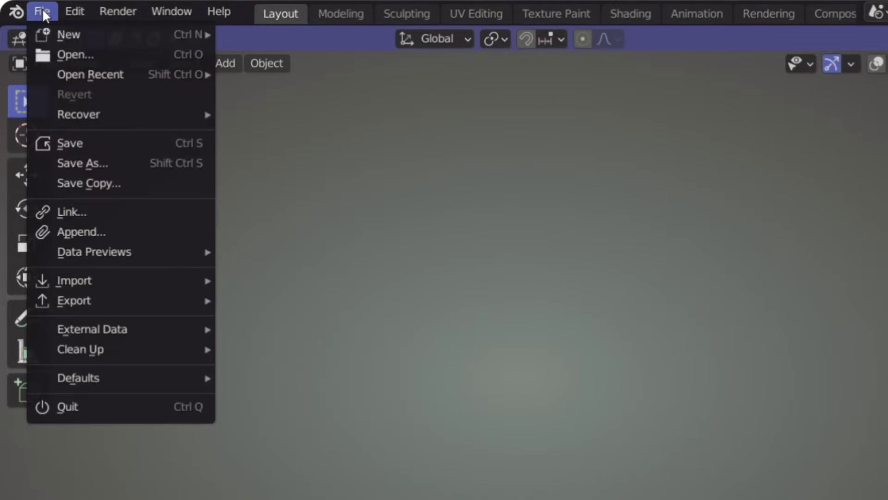
pyautogui.moveTo(86, 287)
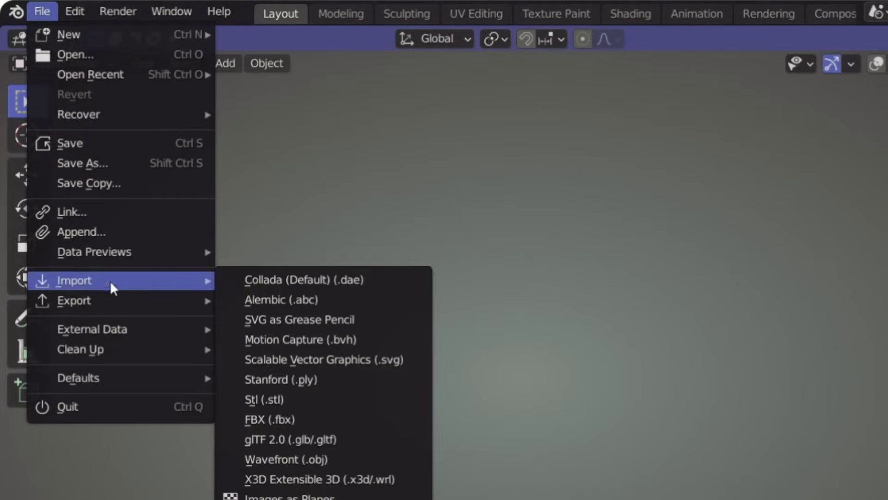
pyautogui.click(309, 439)
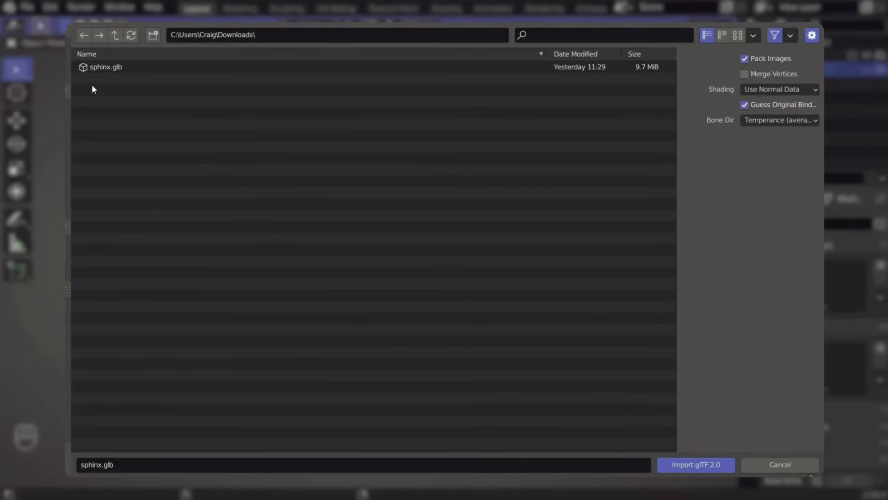
pyautogui.click(95, 69)
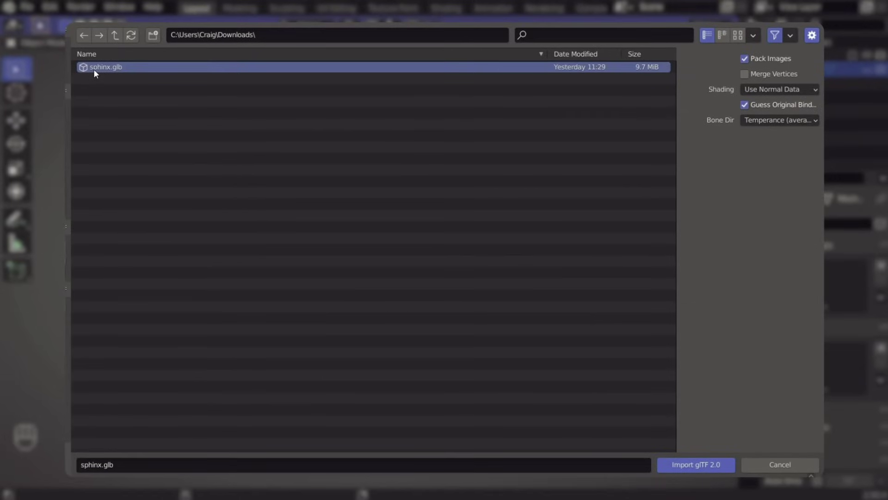
pyautogui.click(692, 463)
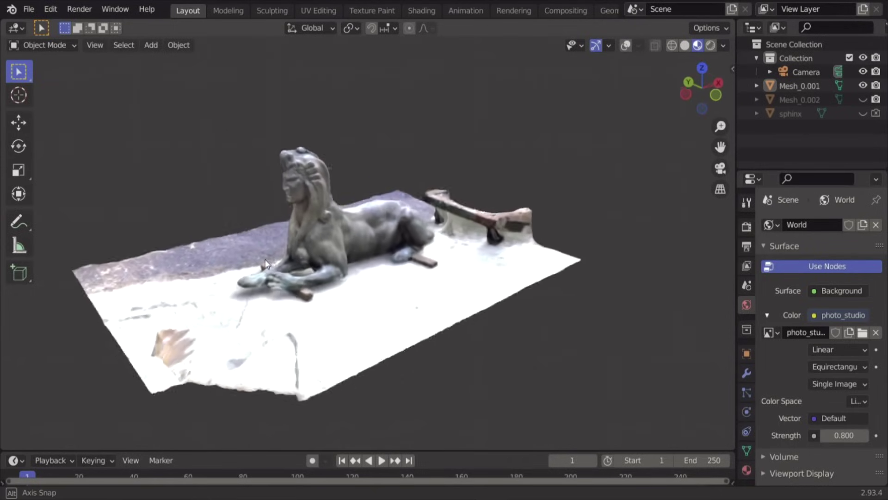
# Put the imported sphinx mesh into Edit Mode and set the selection mode to vertices.
pyautogui.moveTo(265, 259); pyautogui.dragTo(201, 237, button='middle')
pyautogui.scroll(3, 317, 231)
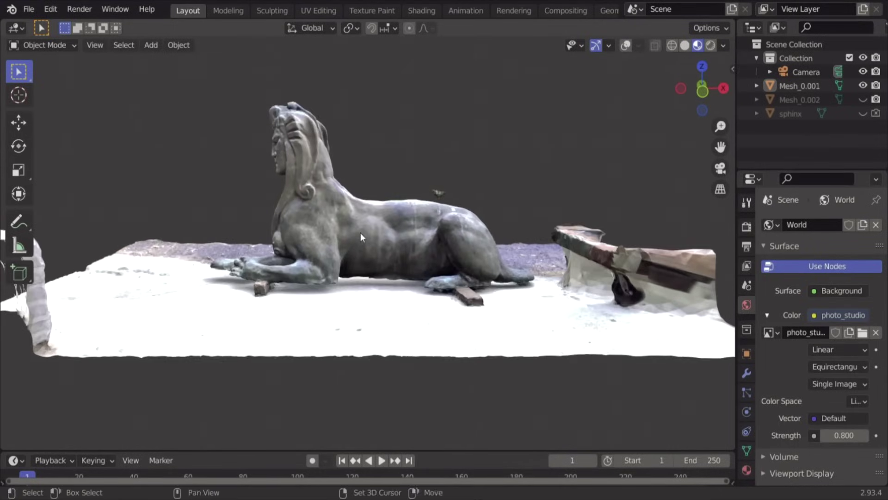
pyautogui.moveTo(360, 232)
pyautogui.keyDown('shift'); pyautogui.mouseDown(button='middle')
pyautogui.moveTo(360, 223)
pyautogui.moveTo(350, 239)
pyautogui.mouseUp(button='middle'); pyautogui.keyUp('shift')
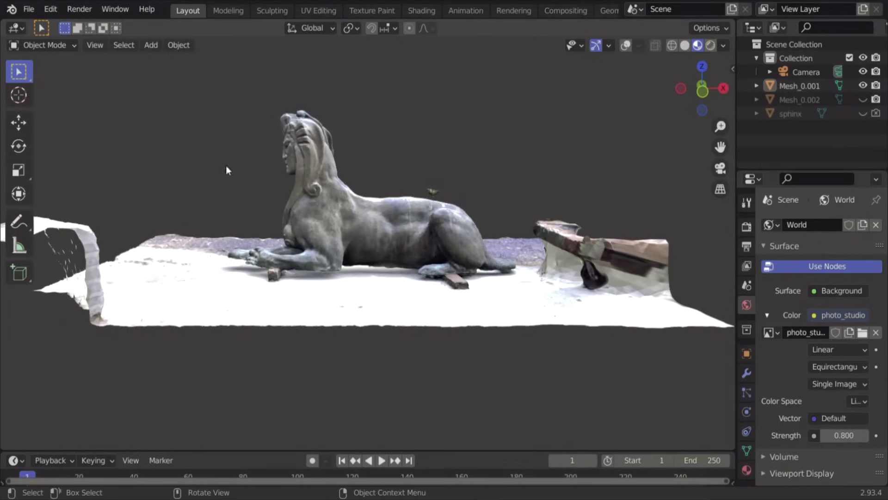
pyautogui.click(46, 46)
pyautogui.click(62, 78)
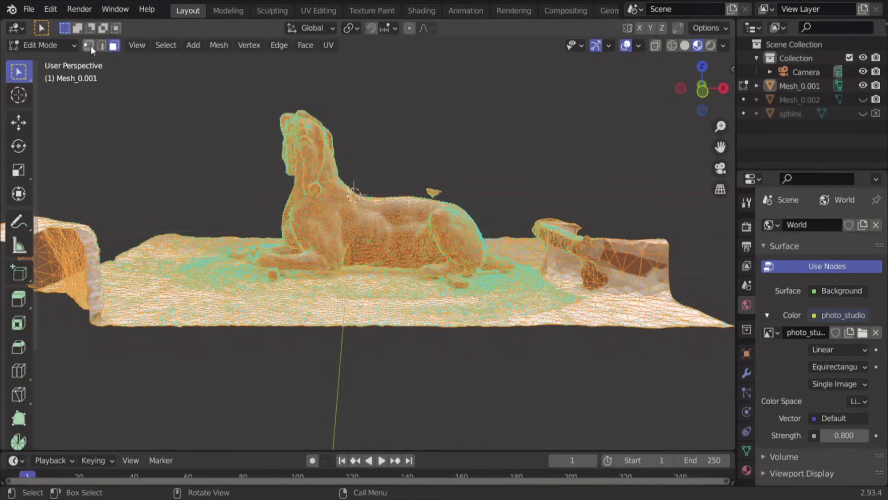
pyautogui.click(89, 46)
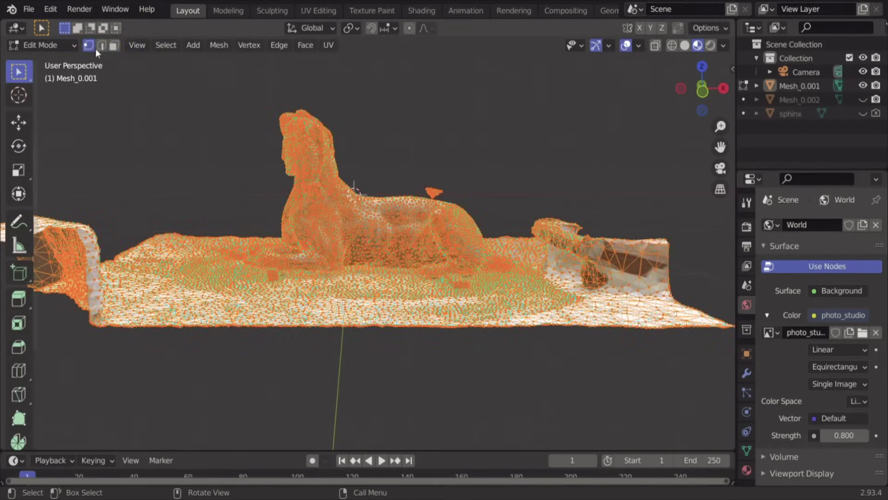
# Clear the current selection and select all non-manifold vertices of the sphinx mesh.
pyautogui.click(404, 108)
pyautogui.click(163, 46)
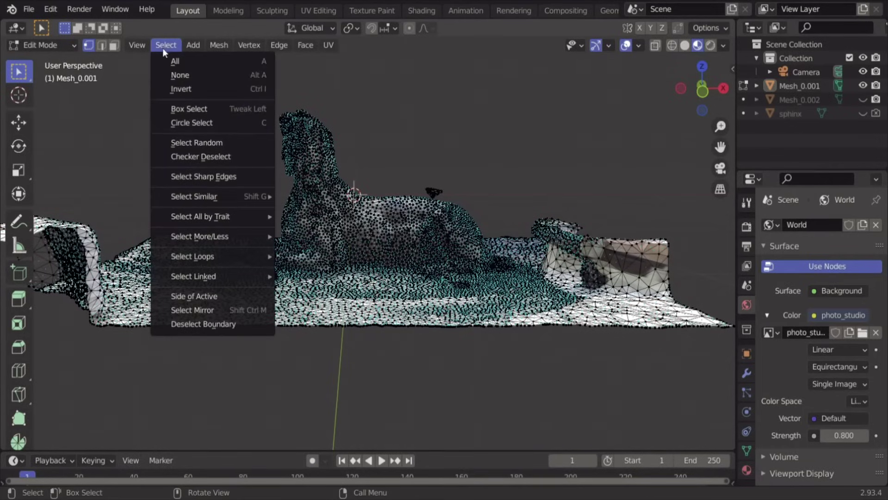
pyautogui.moveTo(210, 218)
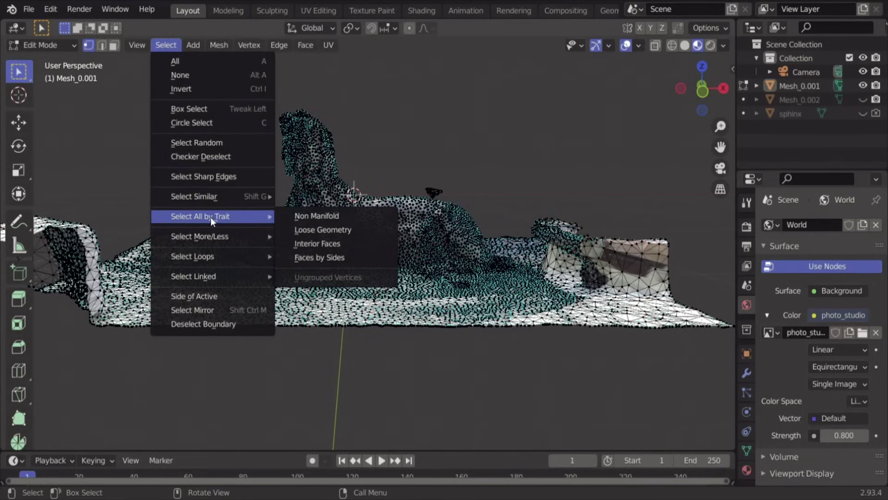
pyautogui.click(319, 216)
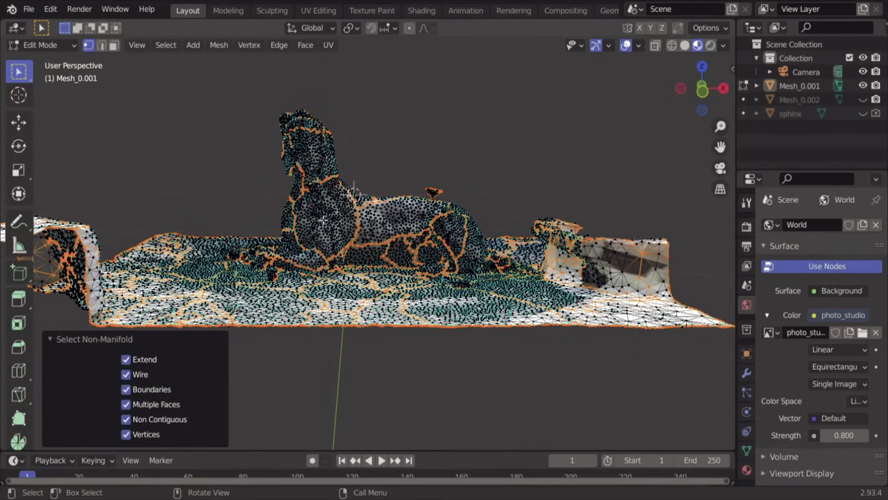
# Merge the selected non-manifold vertices by distance and return to Object Mode.
pyautogui.click(248, 46)
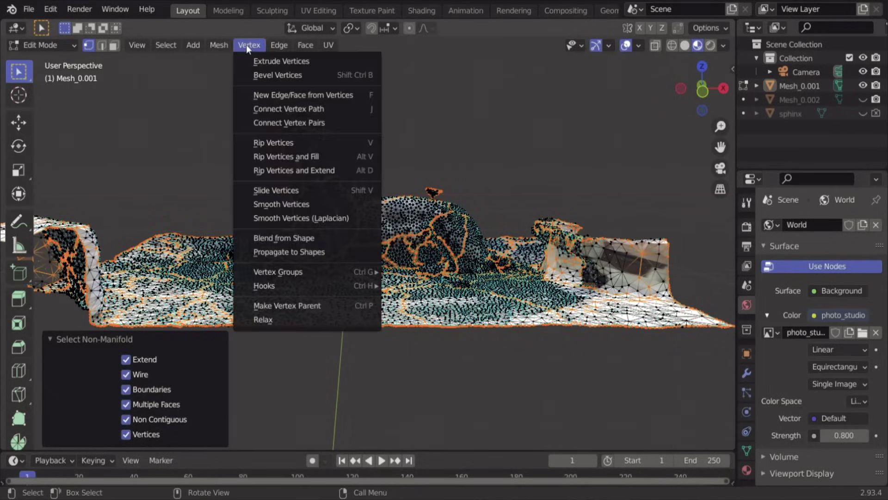
pyautogui.moveTo(221, 46)
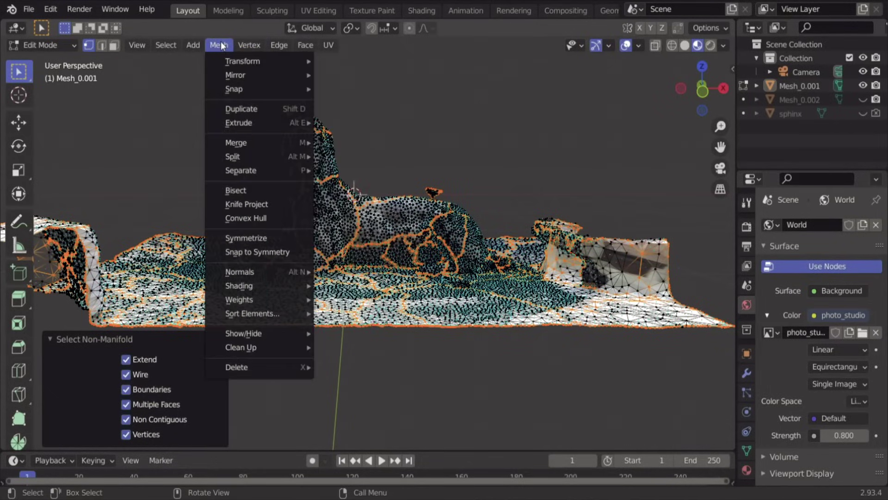
pyautogui.moveTo(253, 143)
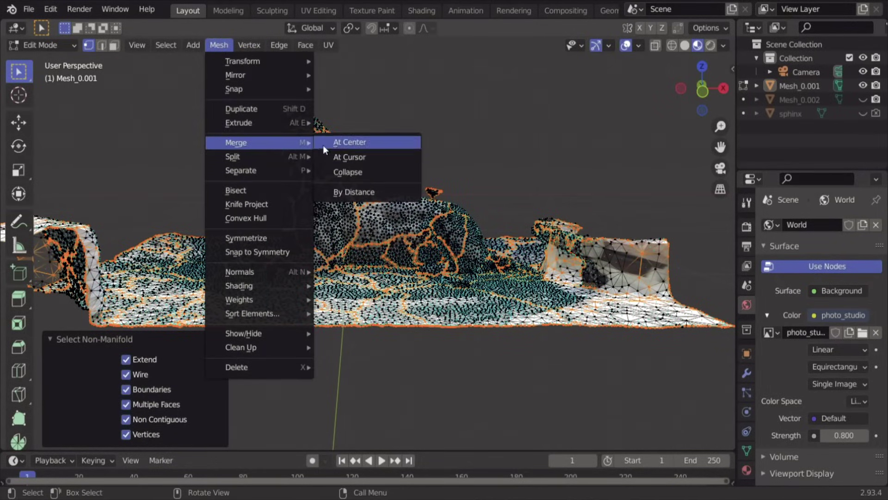
pyautogui.click(365, 194)
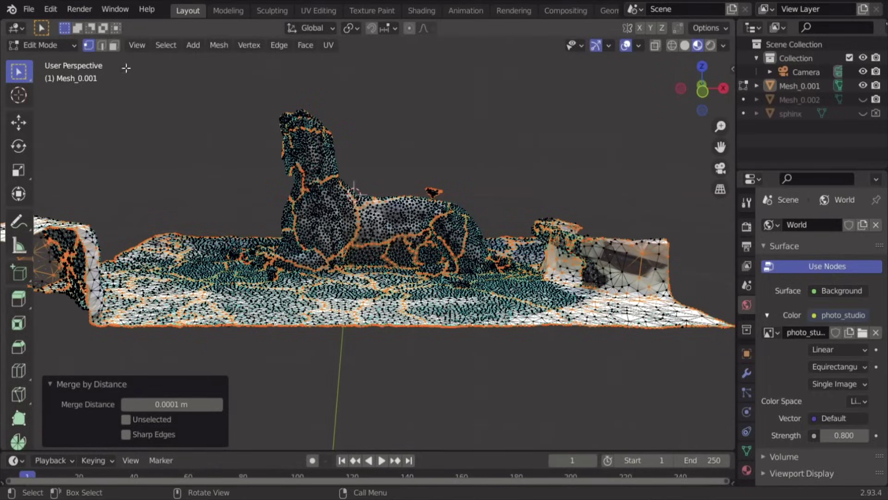
pyautogui.click(37, 45)
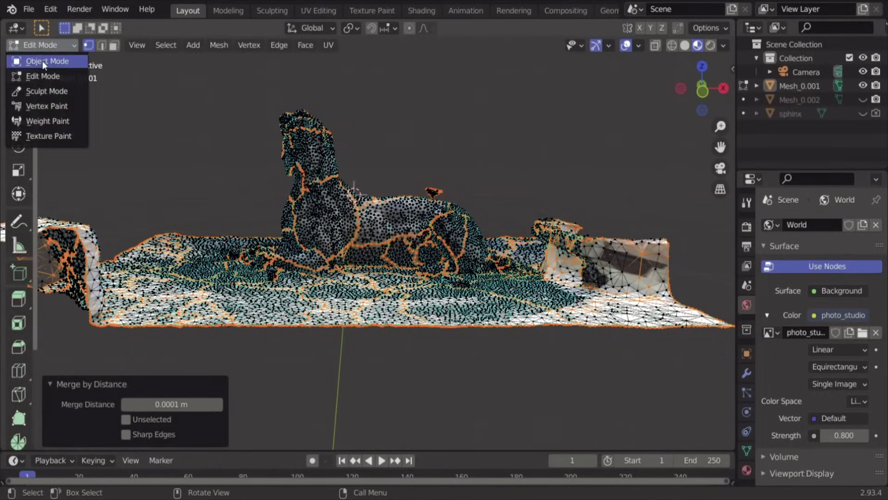
pyautogui.click(44, 61)
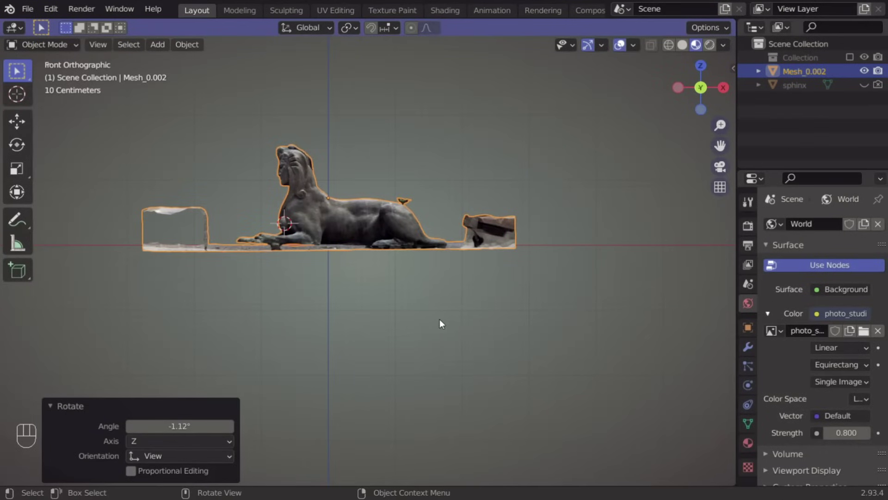
# In the Sculpting workspace, use Box Trim from the top view to cut away the surrounding ground and clutter on all four sides of the sphinx.
pyautogui.click(282, 10)
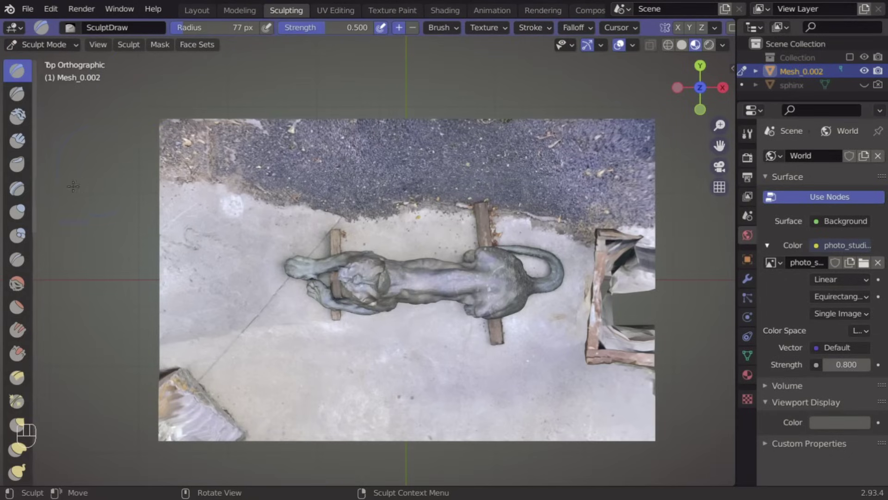
pyautogui.scroll(-10, 25, 184)
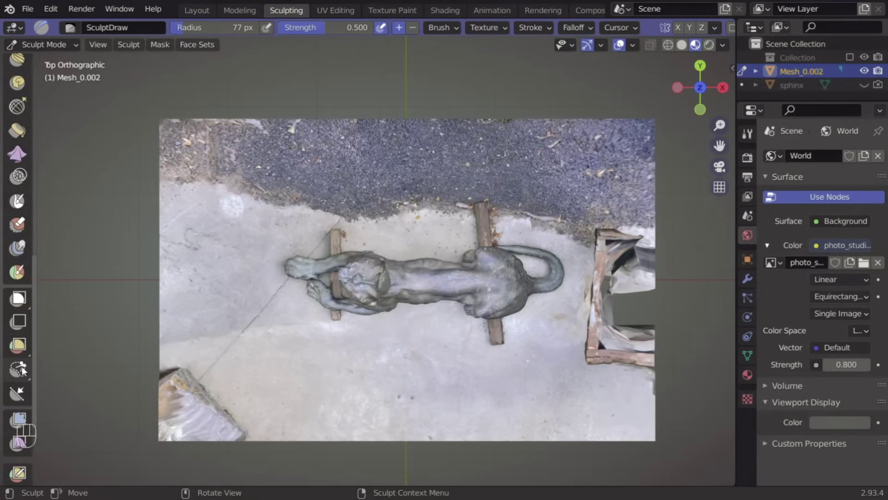
pyautogui.click(21, 366)
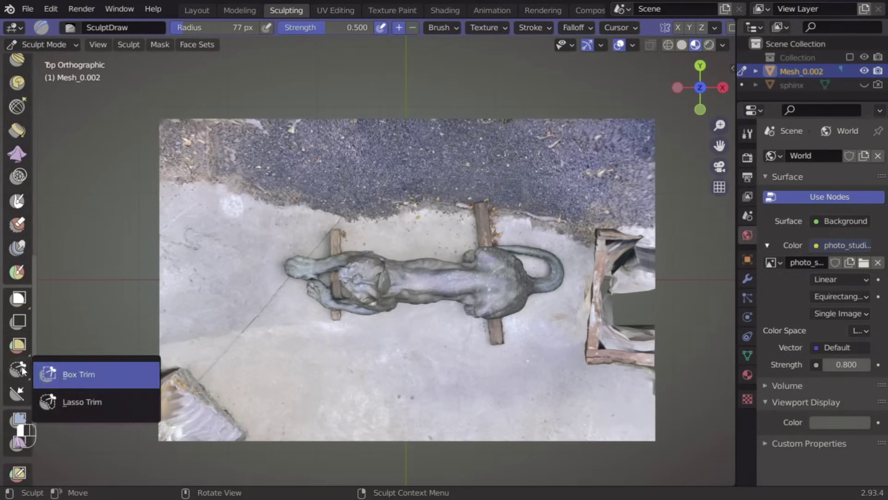
pyautogui.click(71, 380)
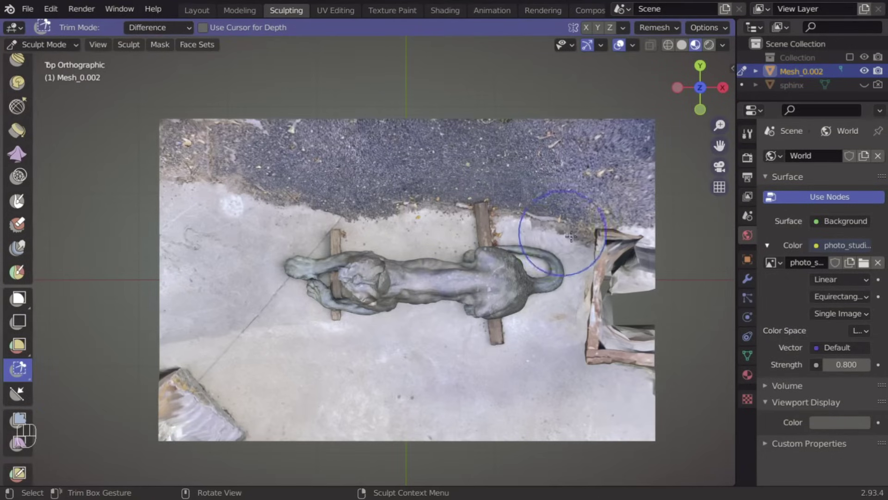
pyautogui.moveTo(677, 115); pyautogui.dragTo(140, 247)
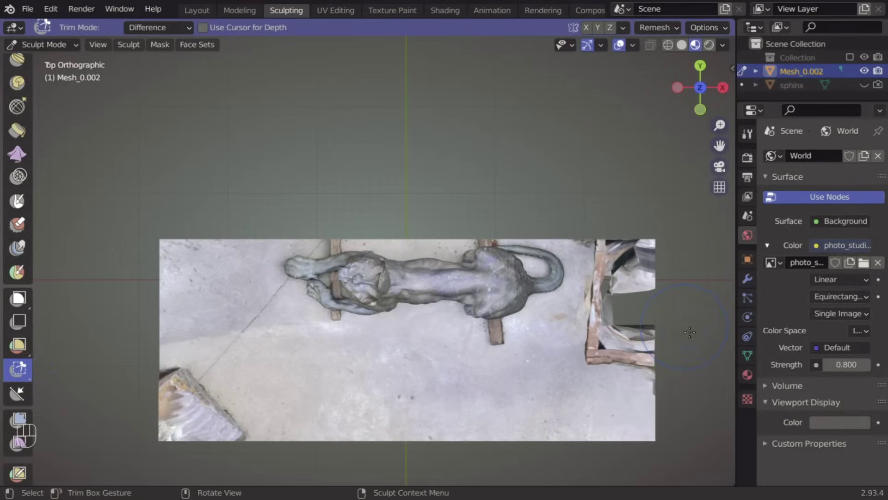
pyautogui.moveTo(686, 326); pyautogui.dragTo(117, 447)
pyautogui.moveTo(695, 213); pyautogui.dragTo(578, 375)
pyautogui.moveTo(134, 366); pyautogui.dragTo(282, 210)
# From the front view, box-trim the ground slab beneath the sphinx.
pyautogui.click(700, 109)
pyautogui.scroll(2, 587, 293)
pyautogui.keyDown('shift'); pyautogui.moveTo(587, 294); pyautogui.dragTo(532, 236, button='middle'); pyautogui.keyUp('shift')
pyautogui.moveTo(618, 307)
pyautogui.mouseDown()
pyautogui.moveTo(144, 389)
pyautogui.moveTo(150, 381)
pyautogui.mouseUp()
# Use Lasso Trim to cut off both ends of the wooden plank sticking out beside the sphinx's forelegs.
pyautogui.moveTo(294, 203); pyautogui.dragTo(446, 277, button='middle')
pyautogui.scroll(2, 481, 285)
pyautogui.keyDown('shift'); pyautogui.moveTo(516, 295); pyautogui.dragTo(529, 252, button='middle'); pyautogui.keyUp('shift')
pyautogui.moveTo(17, 375); pyautogui.dragTo(85, 402)
pyautogui.moveTo(361, 328); pyautogui.dragTo(407, 371, button='middle')
pyautogui.moveTo(408, 370)
pyautogui.keyDown('shift'); pyautogui.mouseDown(button='middle')
pyautogui.moveTo(412, 378)
pyautogui.moveTo(412, 365)
pyautogui.mouseUp(button='middle'); pyautogui.keyUp('shift')
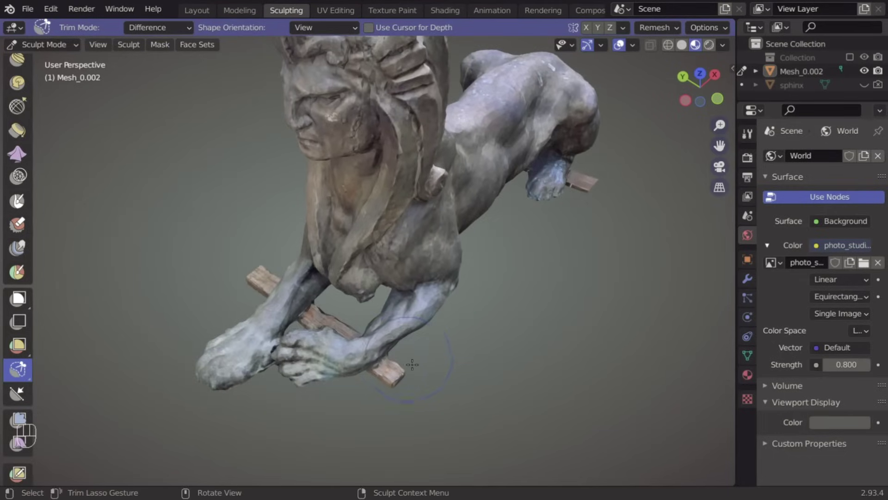
pyautogui.moveTo(399, 359)
pyautogui.mouseDown()
pyautogui.moveTo(424, 376)
pyautogui.moveTo(388, 411)
pyautogui.mouseUp()
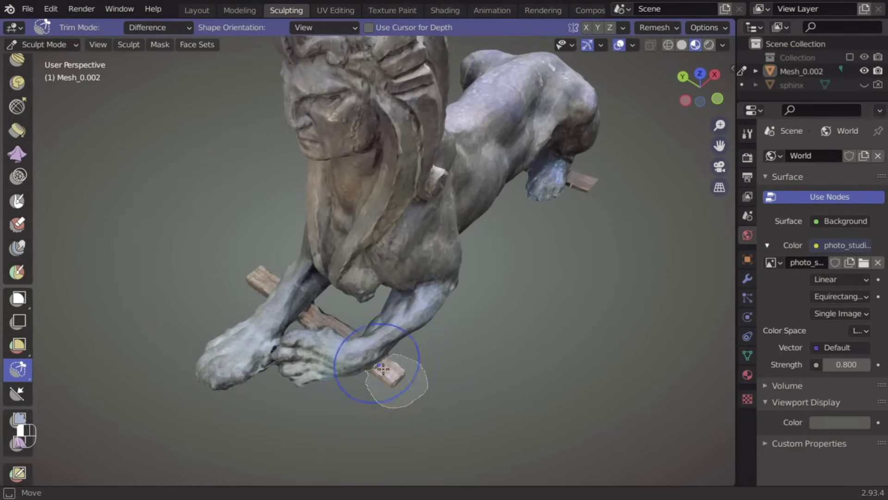
pyautogui.moveTo(396, 364); pyautogui.dragTo(396, 364)
pyautogui.moveTo(396, 364); pyautogui.dragTo(381, 386, button='middle')
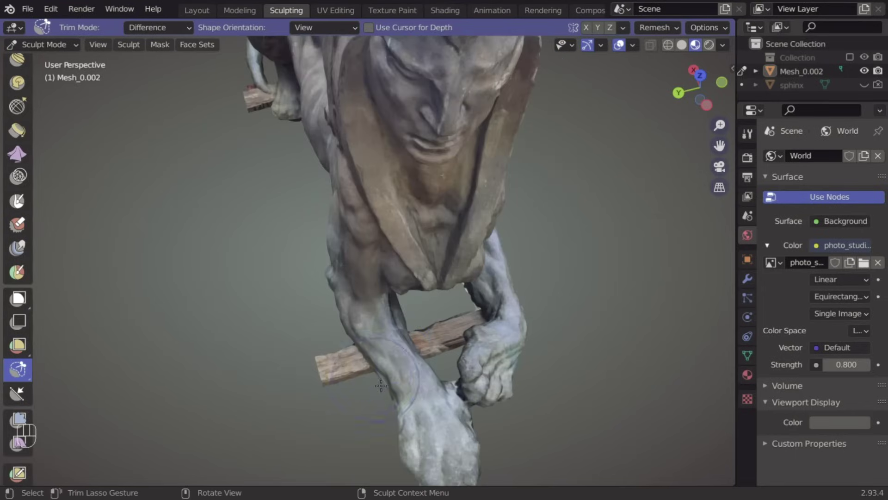
pyautogui.moveTo(357, 347)
pyautogui.mouseDown()
pyautogui.moveTo(319, 395)
pyautogui.moveTo(382, 376)
pyautogui.mouseUp()
# Lasso-trim the section of wooden plank between the two forelegs where it meets the bent foreleg.
pyautogui.scroll(2, 452, 340)
pyautogui.keyDown('shift'); pyautogui.moveTo(486, 375); pyautogui.dragTo(474, 315, button='middle'); pyautogui.keyUp('shift')
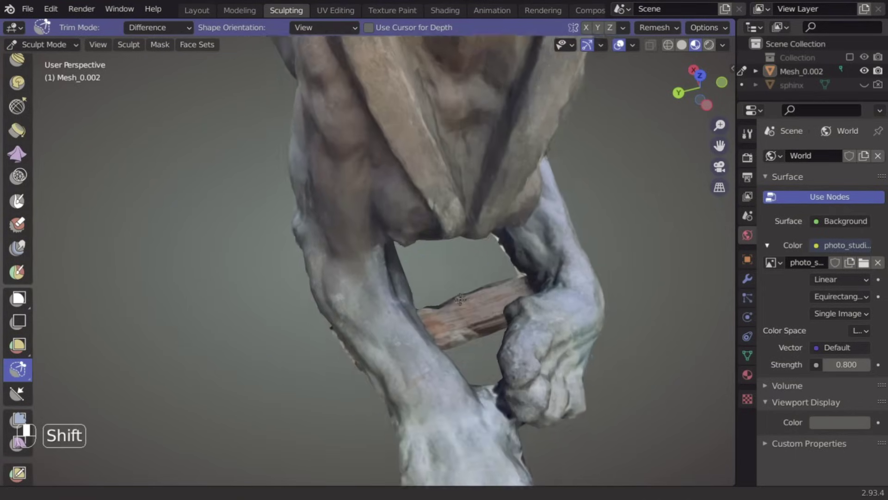
pyautogui.scroll(2, 499, 328)
pyautogui.moveTo(511, 338)
pyautogui.mouseDown(button='middle')
pyautogui.moveTo(538, 342)
pyautogui.moveTo(506, 369)
pyautogui.moveTo(523, 342)
pyautogui.moveTo(500, 352)
pyautogui.mouseUp(button='middle')
pyautogui.scroll(3, 505, 369)
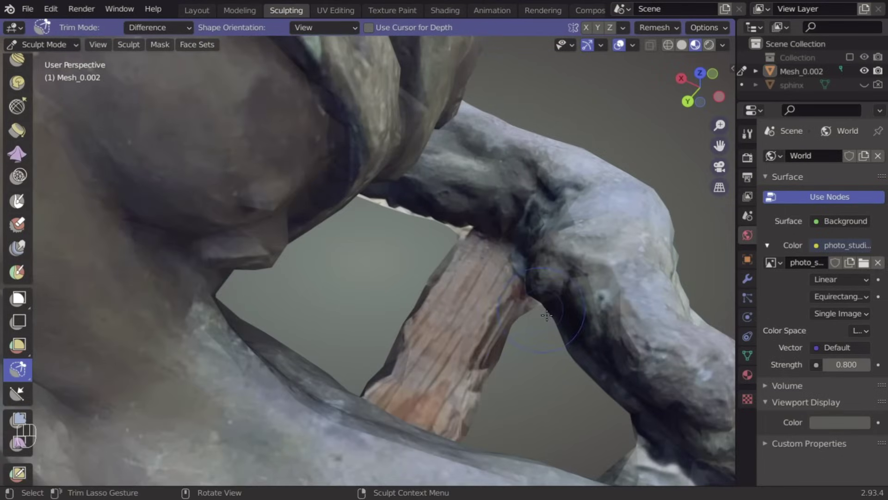
pyautogui.moveTo(543, 309)
pyautogui.mouseDown()
pyautogui.moveTo(356, 366)
pyautogui.moveTo(525, 398)
pyautogui.mouseUp()
pyautogui.moveTo(521, 361); pyautogui.dragTo(578, 324, button='middle')
pyautogui.moveTo(532, 246); pyautogui.dragTo(586, 358)
pyautogui.hotkey('ctrl', 'z')
# Lasso-trim the remaining plank stub between the forelegs and the leftover scraps around them.
pyautogui.moveTo(569, 343)
pyautogui.mouseDown(button='middle')
pyautogui.moveTo(486, 321)
pyautogui.moveTo(521, 292)
pyautogui.moveTo(342, 279)
pyautogui.mouseUp(button='middle')
pyautogui.moveTo(330, 276); pyautogui.dragTo(373, 326)
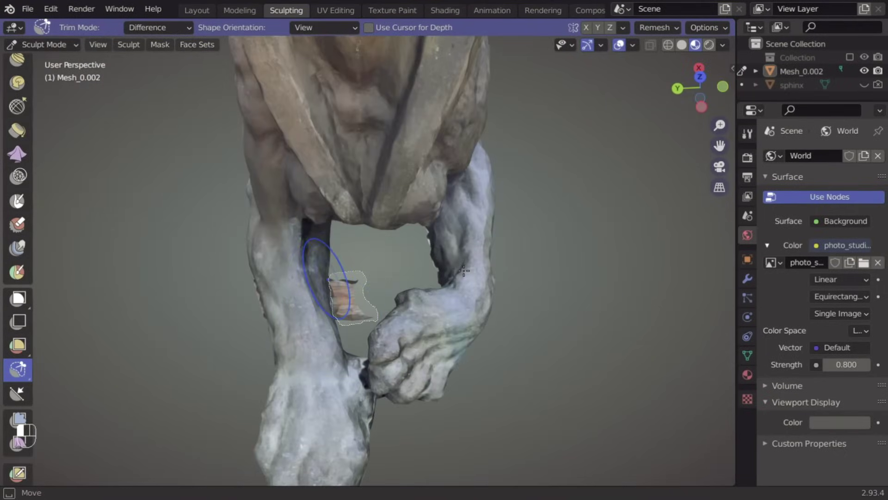
pyautogui.moveTo(464, 271)
pyautogui.mouseDown(button='middle')
pyautogui.moveTo(536, 280)
pyautogui.moveTo(556, 296)
pyautogui.mouseUp(button='middle')
pyautogui.moveTo(353, 198)
pyautogui.mouseDown()
pyautogui.moveTo(386, 204)
pyautogui.moveTo(352, 214)
pyautogui.mouseUp()
pyautogui.moveTo(353, 216); pyautogui.dragTo(532, 222, button='middle')
pyautogui.moveTo(319, 335); pyautogui.dragTo(361, 334)
# Switch to the Shading workspace and apply Shade Smooth to the trimmed sphinx mesh.
pyautogui.moveTo(555, 306)
pyautogui.mouseDown(button='middle')
pyautogui.moveTo(414, 296)
pyautogui.moveTo(407, 299)
pyautogui.moveTo(547, 311)
pyautogui.moveTo(382, 327)
pyautogui.moveTo(242, 321)
pyautogui.moveTo(290, 356)
pyautogui.mouseUp(button='middle')
pyautogui.scroll(-4, 407, 293)
pyautogui.scroll(5, 289, 356)
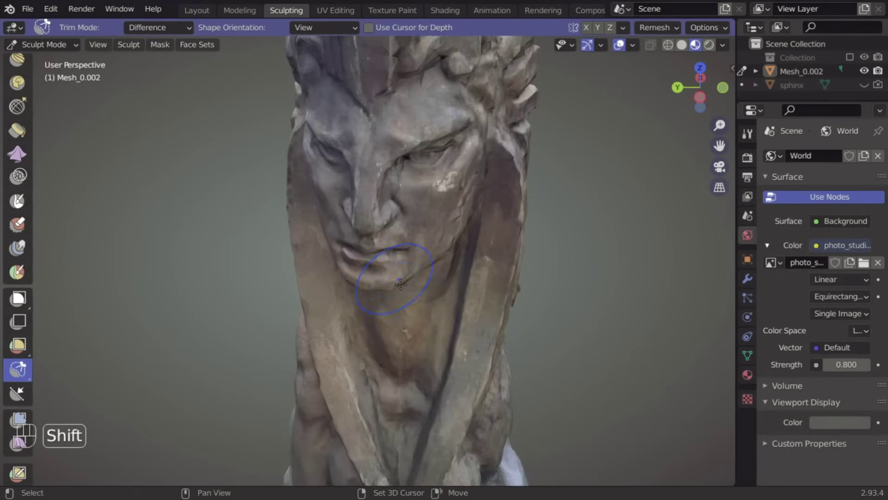
pyautogui.keyDown('shift'); pyautogui.moveTo(398, 285); pyautogui.dragTo(410, 343, button='middle'); pyautogui.keyUp('shift')
pyautogui.moveTo(409, 343); pyautogui.dragTo(477, 354, button='middle')
pyautogui.moveTo(478, 354); pyautogui.dragTo(428, 299, button='middle')
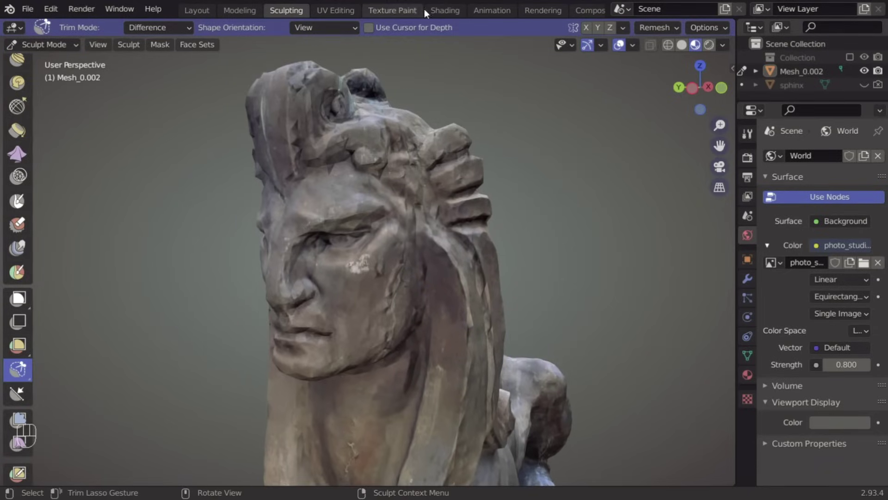
pyautogui.click(443, 10)
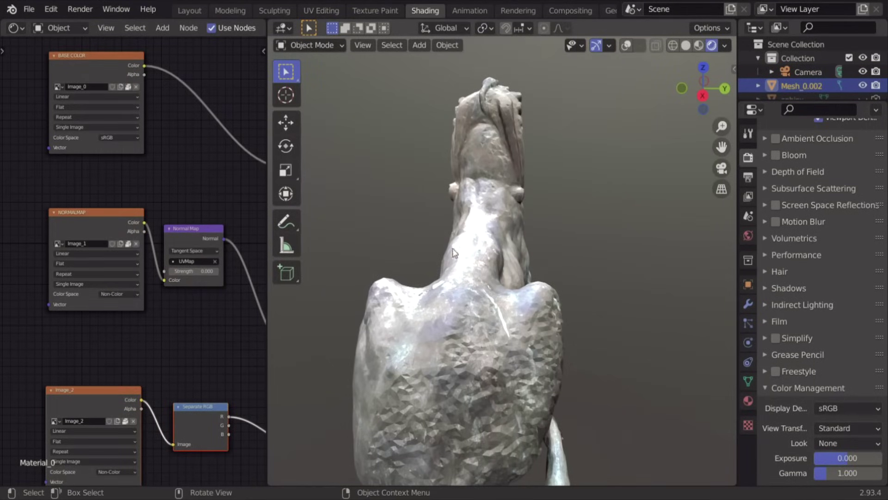
pyautogui.click(444, 48)
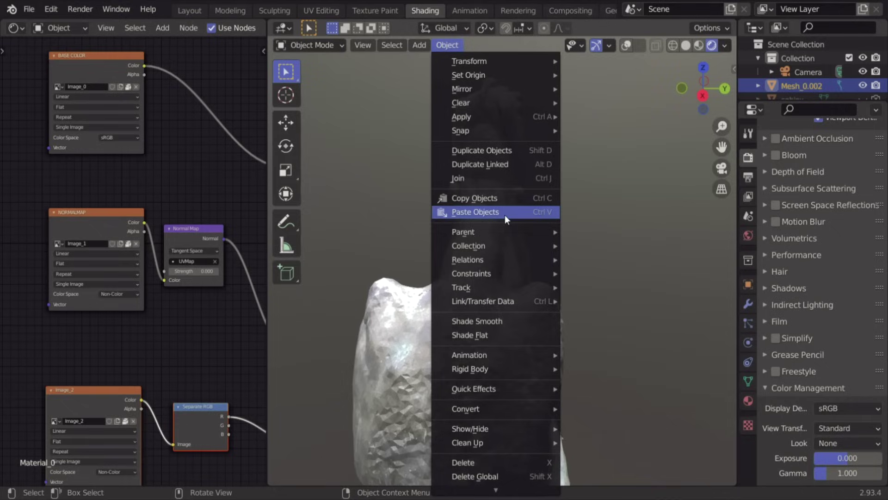
pyautogui.click(531, 327)
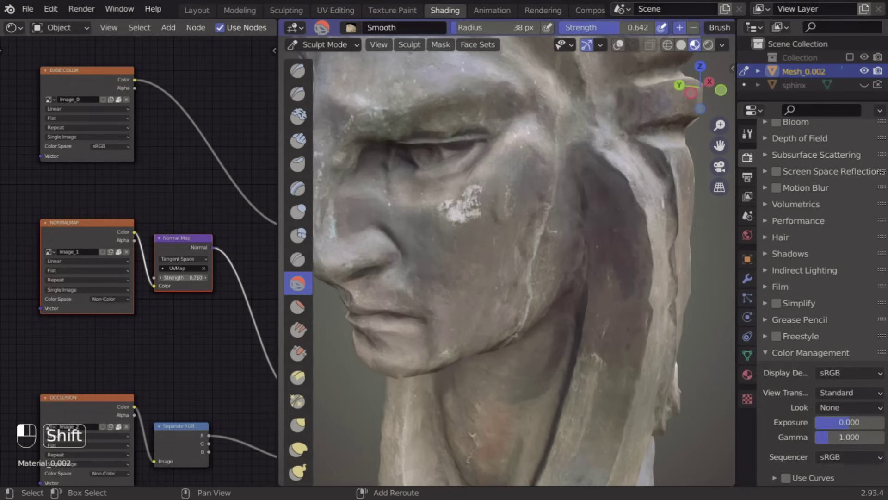
# Set the Normal Map strength to 0, then delete the Normal Map node and its image texture.
pyautogui.moveTo(183, 278)
pyautogui.keyDown('shift'); pyautogui.mouseDown()
pyautogui.moveTo(232, 278)
pyautogui.moveTo(183, 278)
pyautogui.mouseUp(); pyautogui.keyUp('shift')
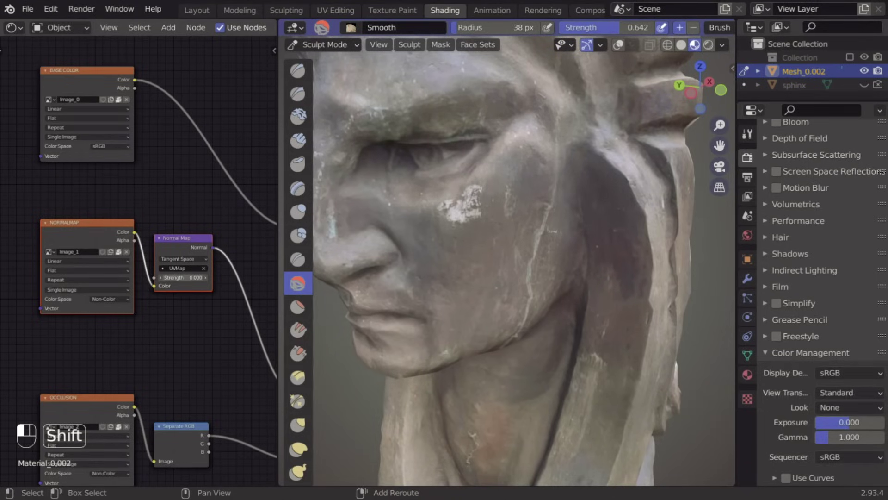
pyautogui.scroll(-2, 220, 221)
pyautogui.moveTo(216, 229)
pyautogui.mouseDown()
pyautogui.moveTo(103, 286)
pyautogui.moveTo(45, 295)
pyautogui.mouseUp()
pyautogui.press('x')
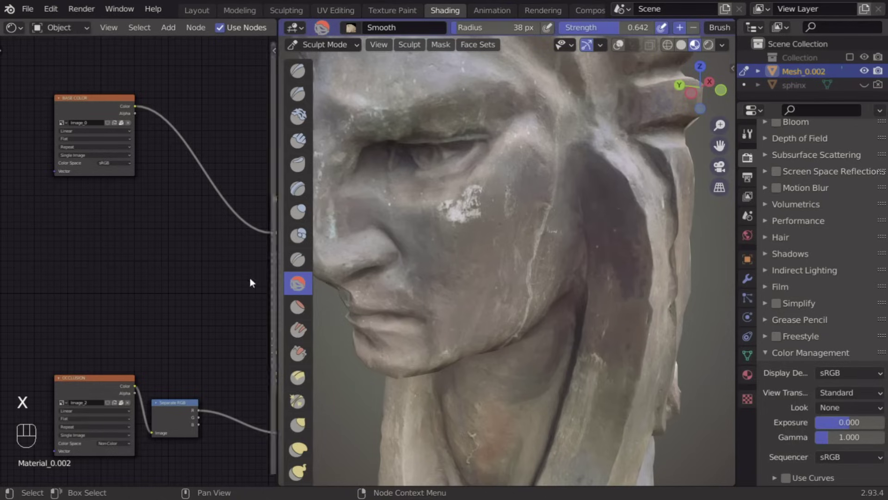
# Set the Principled BSDF's Specular to 0 and Roughness to 0.838, and adjust the lighting in the viewport shading options.
pyautogui.scroll(-5, 539, 289)
pyautogui.keyDown('shift'); pyautogui.moveTo(539, 289); pyautogui.dragTo(526, 258, button='middle'); pyautogui.keyUp('shift')
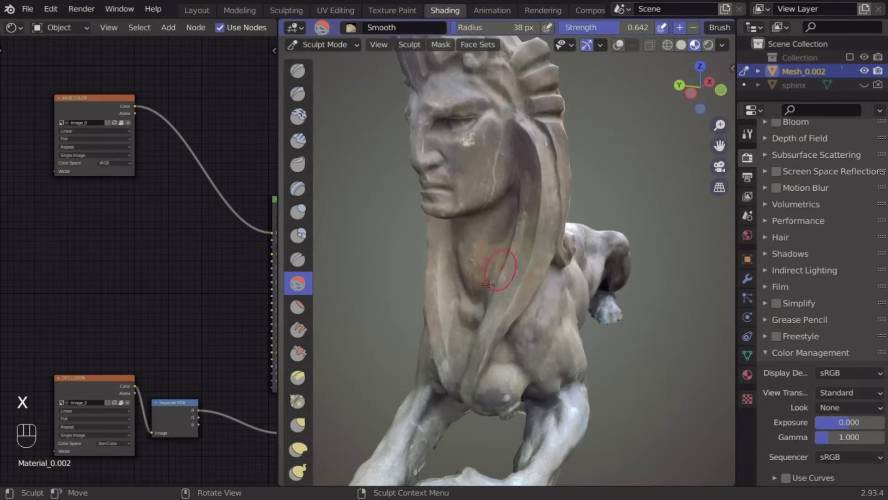
pyautogui.keyDown('shift'); pyautogui.moveTo(192, 304); pyautogui.dragTo(163, 273, button='middle'); pyautogui.keyUp('shift')
pyautogui.scroll(6, 83, 312)
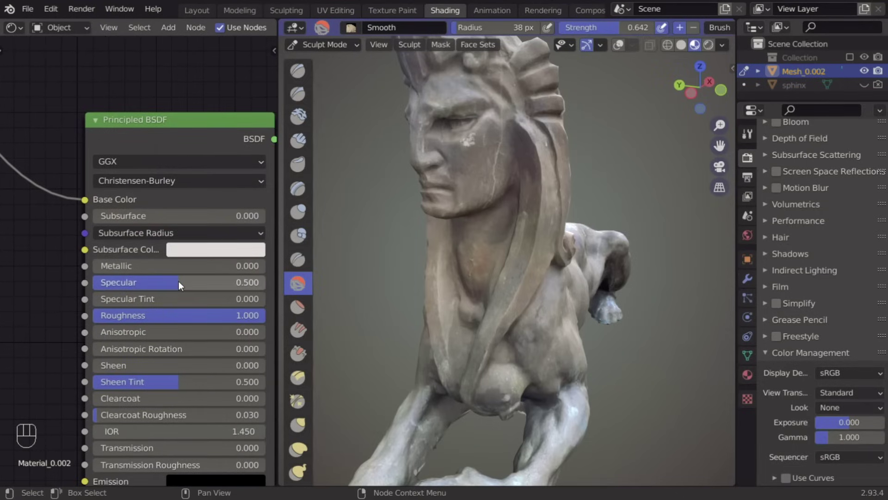
pyautogui.moveTo(179, 281)
pyautogui.mouseDown()
pyautogui.moveTo(113, 281)
pyautogui.moveTo(195, 282)
pyautogui.moveTo(99, 283)
pyautogui.mouseUp()
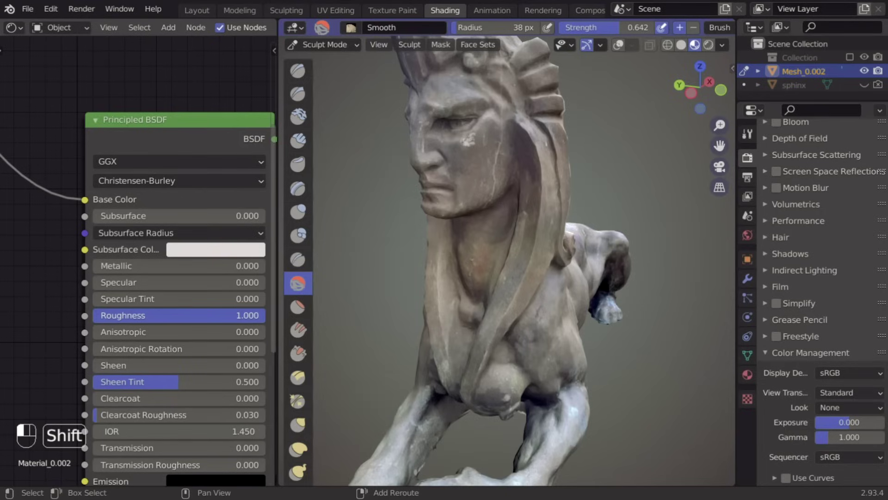
pyautogui.keyDown('shift'); pyautogui.moveTo(259, 315); pyautogui.dragTo(251, 315); pyautogui.keyUp('shift')
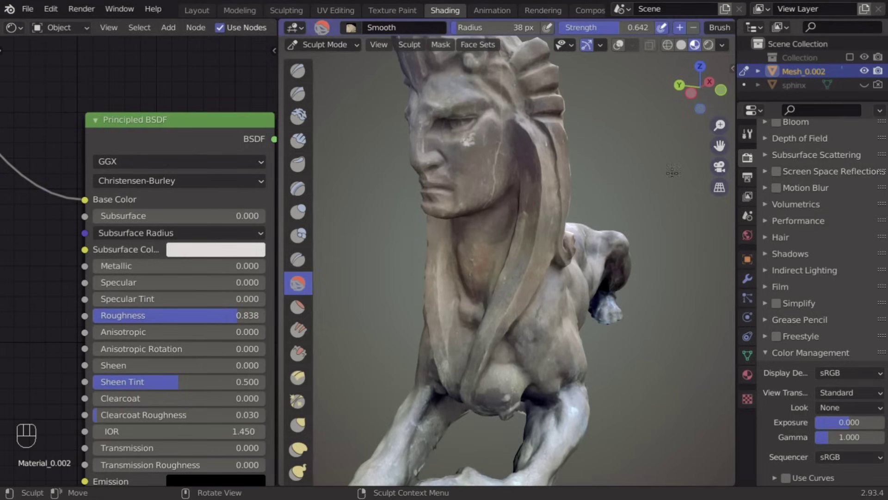
pyautogui.click(722, 44)
pyautogui.moveTo(694, 192)
pyautogui.mouseDown()
pyautogui.moveTo(733, 191)
pyautogui.moveTo(680, 192)
pyautogui.mouseUp()
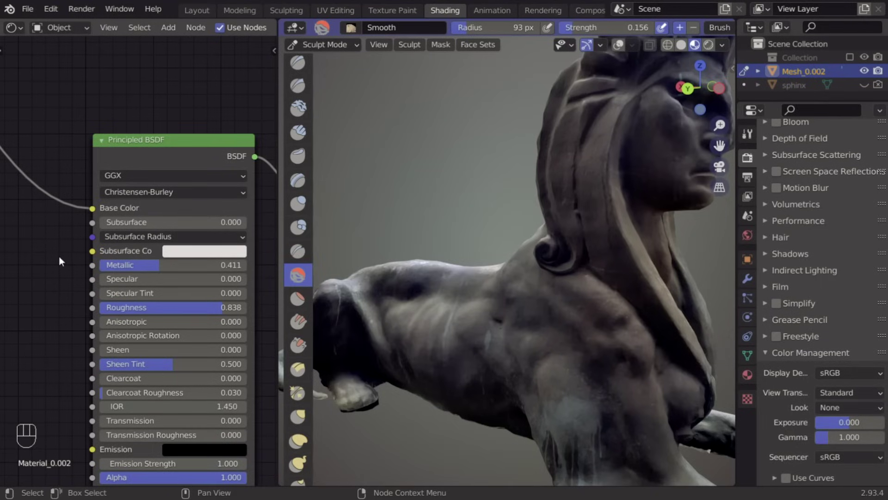
# Link the base color texture's Color output to the Principled BSDF's Emission input as well.
pyautogui.scroll(-5, 60, 257)
pyautogui.moveTo(61, 257); pyautogui.dragTo(191, 274, button='middle')
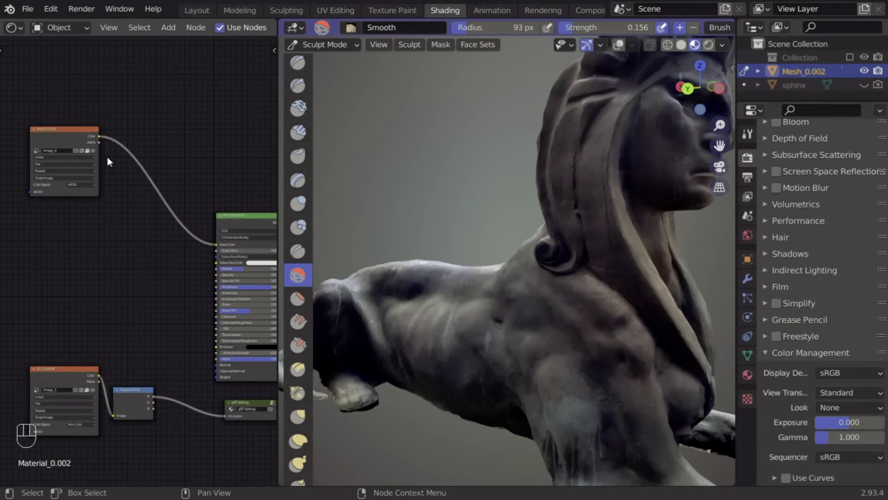
pyautogui.moveTo(99, 136); pyautogui.dragTo(171, 273)
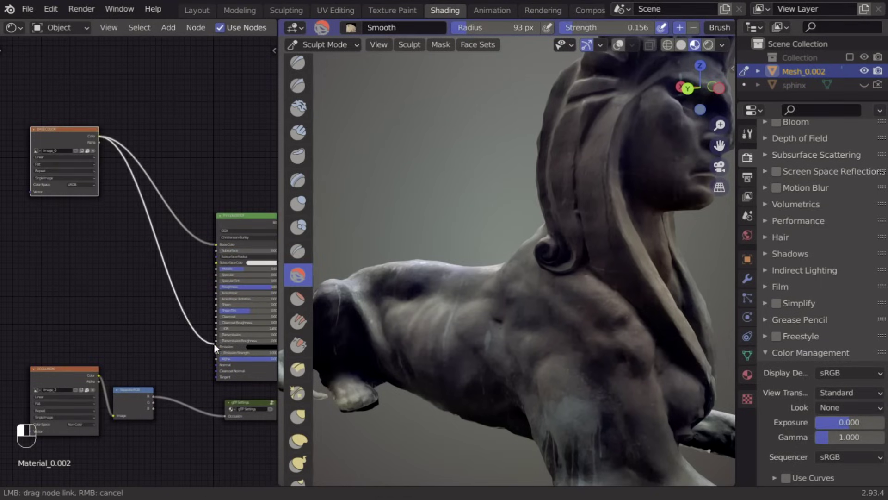
pyautogui.moveTo(215, 344); pyautogui.dragTo(218, 346)
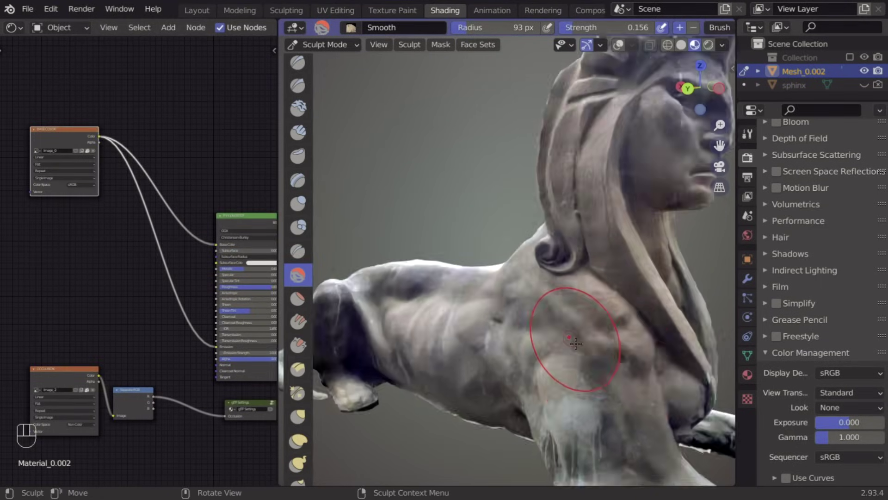
# Set the Principled BSDF's Emission Strength to 0.150 and preview the sphinx in Rendered shading.
pyautogui.moveTo(575, 343); pyautogui.dragTo(569, 324, button='middle')
pyautogui.keyDown('shift'); pyautogui.moveTo(400, 333); pyautogui.dragTo(551, 372, button='middle'); pyautogui.keyUp('shift')
pyautogui.moveTo(551, 373); pyautogui.dragTo(515, 360, button='middle')
pyautogui.scroll(4, 514, 359)
pyautogui.keyDown('shift'); pyautogui.moveTo(564, 347); pyautogui.dragTo(365, 376, button='middle'); pyautogui.keyUp('shift')
pyautogui.scroll(-5, 521, 363)
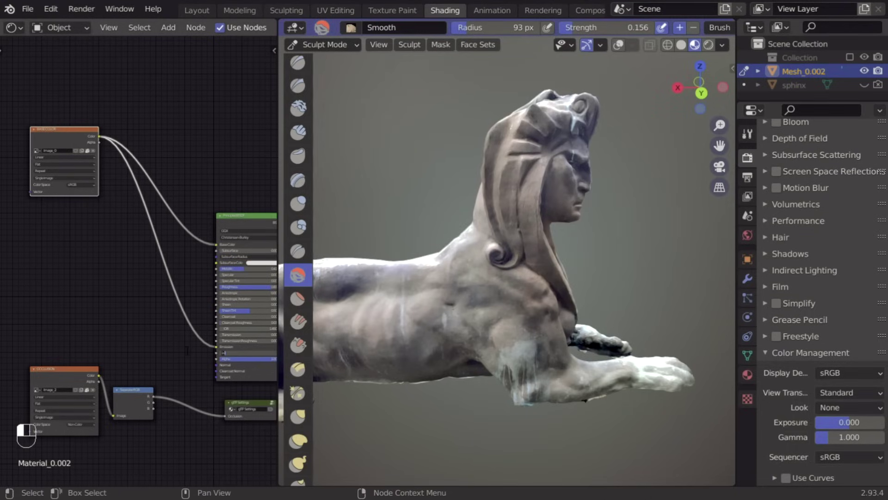
pyautogui.keyDown('shift'); pyautogui.moveTo(186, 358); pyautogui.dragTo(10, 228, button='middle'); pyautogui.keyUp('shift')
pyautogui.scroll(12, 157, 346)
pyautogui.keyDown('shift'); pyautogui.moveTo(153, 317); pyautogui.dragTo(112, 316); pyautogui.keyUp('shift')
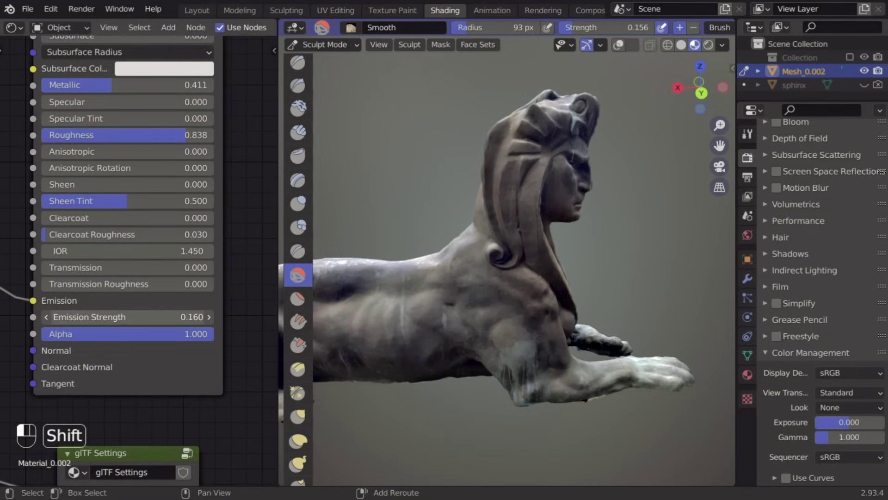
pyautogui.moveTo(444, 324); pyautogui.dragTo(333, 319, button='middle')
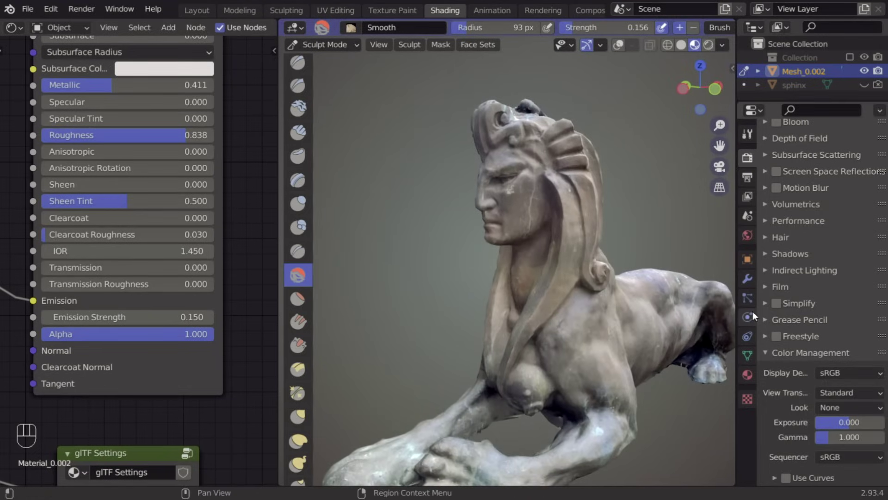
pyautogui.click(709, 44)
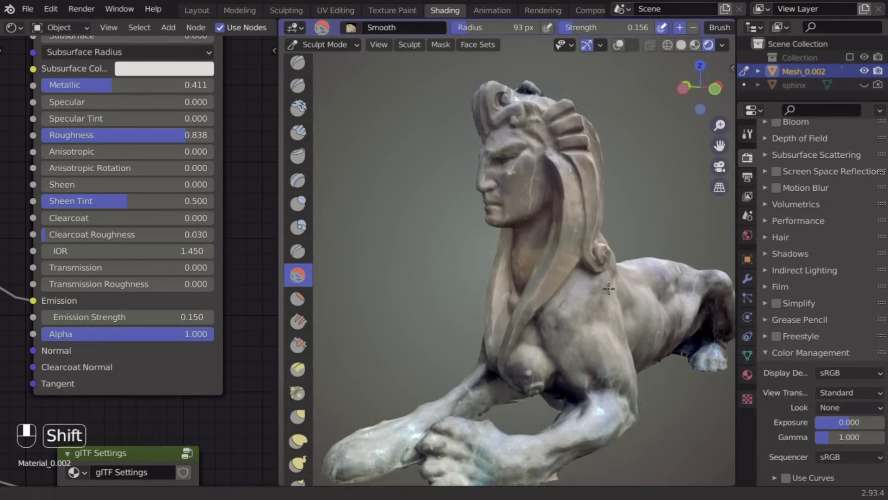
# Undo the last stroke, reshape the underside of the nose with the Grab brush, and reduce the brush radius for the lips.
pyautogui.hotkey('ctrl', 'z')
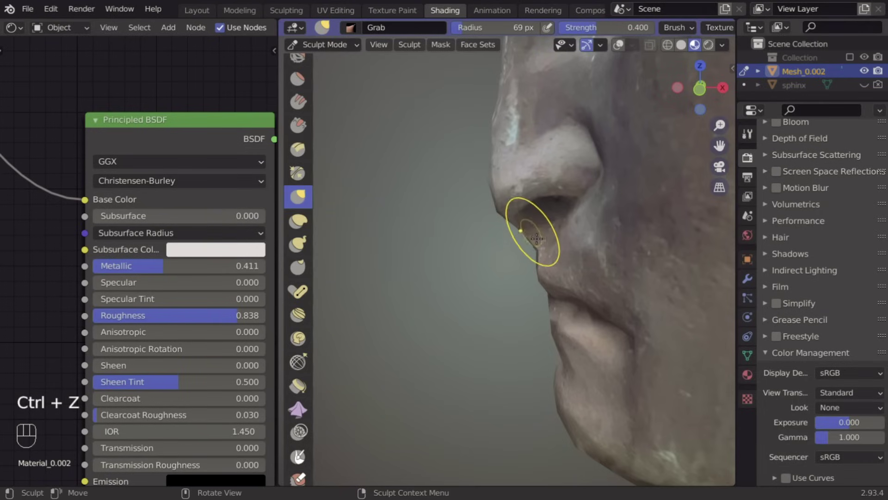
pyautogui.moveTo(543, 250); pyautogui.dragTo(542, 226)
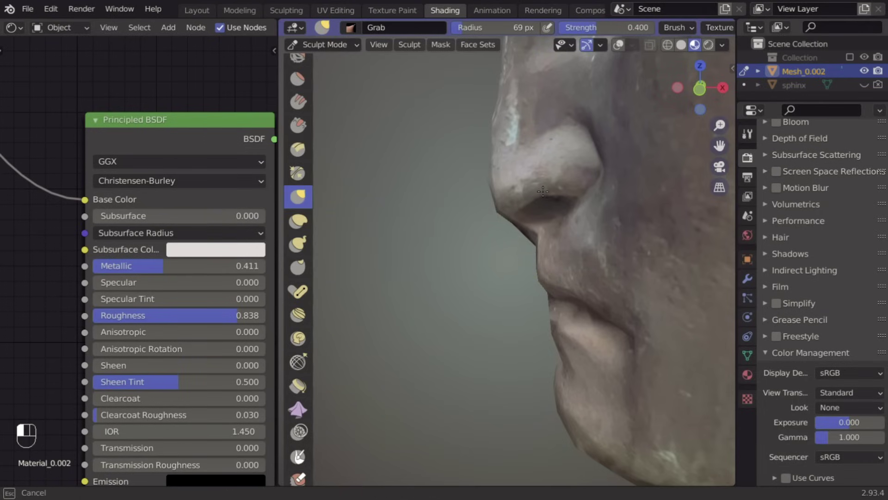
pyautogui.moveTo(540, 181); pyautogui.dragTo(539, 183)
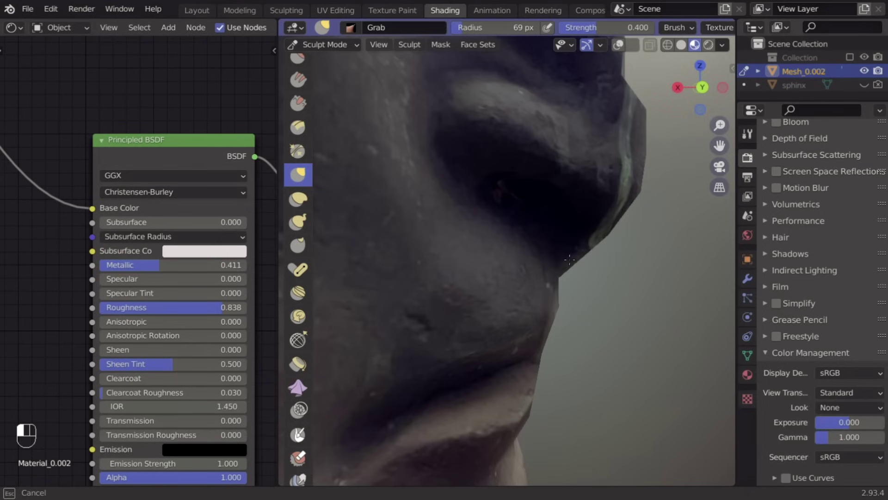
pyautogui.moveTo(556, 110); pyautogui.dragTo(557, 111)
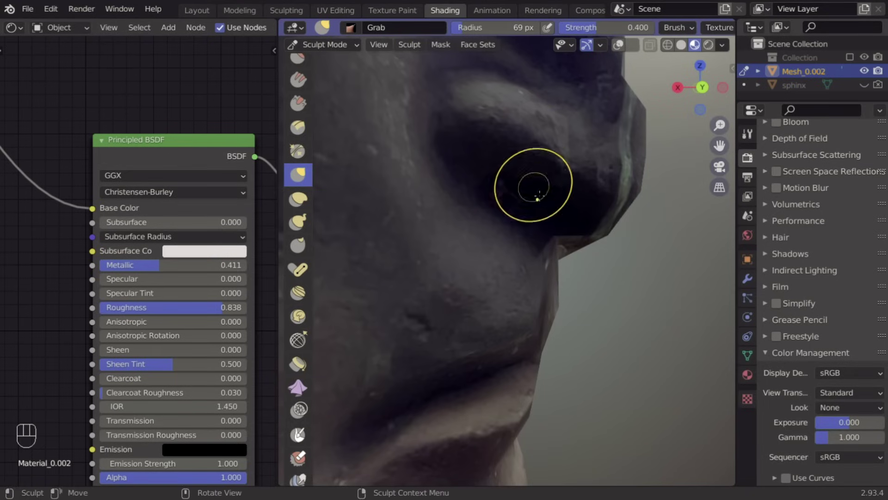
pyautogui.moveTo(555, 234); pyautogui.dragTo(558, 219)
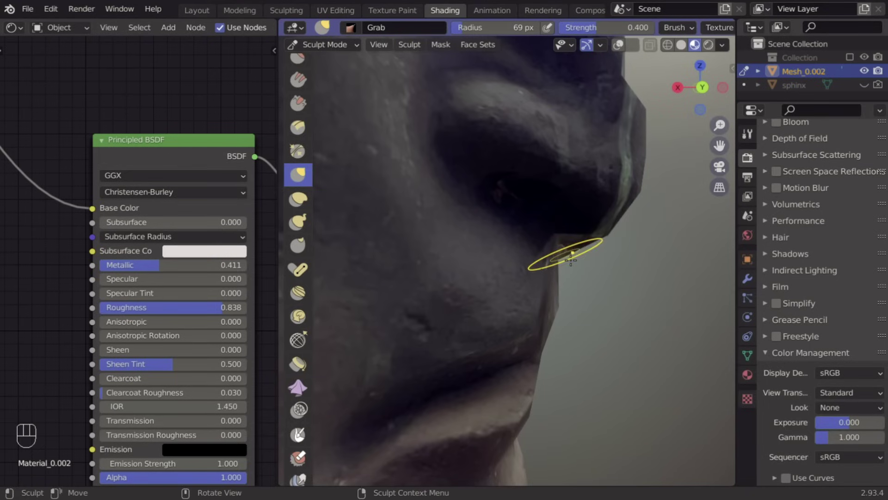
pyautogui.moveTo(571, 259); pyautogui.dragTo(572, 232)
pyautogui.scroll(-3, 572, 243)
pyautogui.moveTo(571, 244); pyautogui.dragTo(718, 258, button='middle')
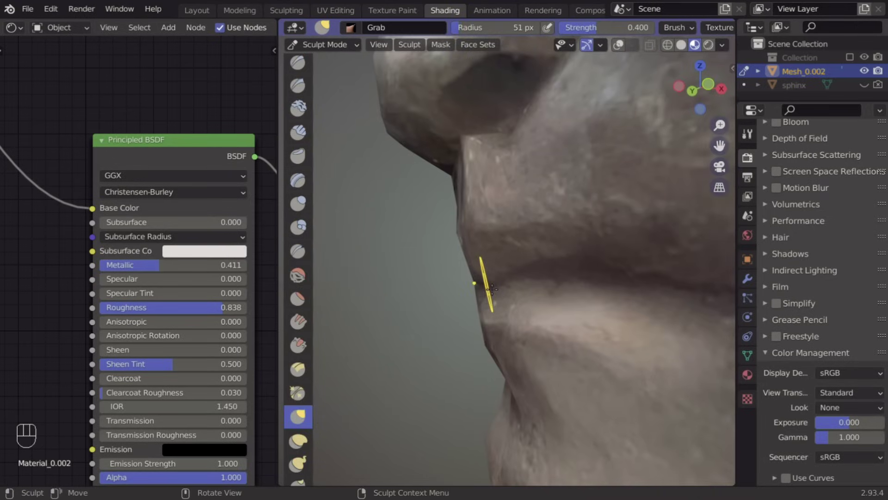
pyautogui.press('f')
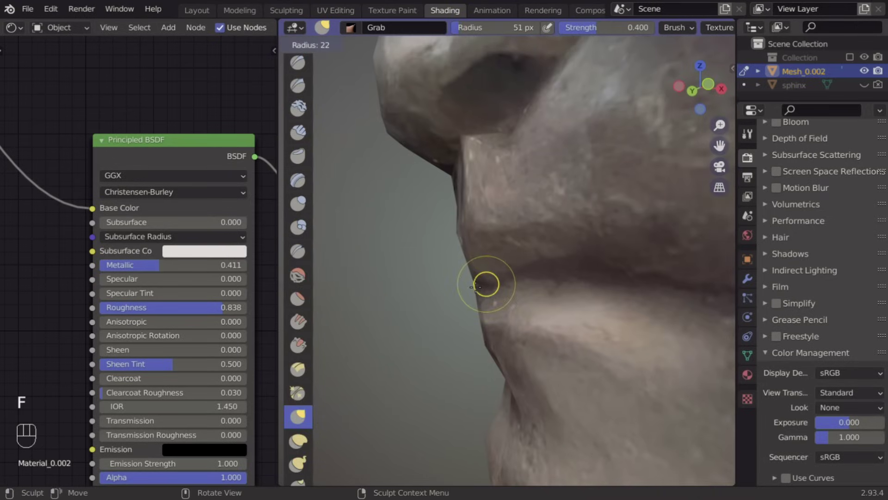
pyautogui.click(480, 287)
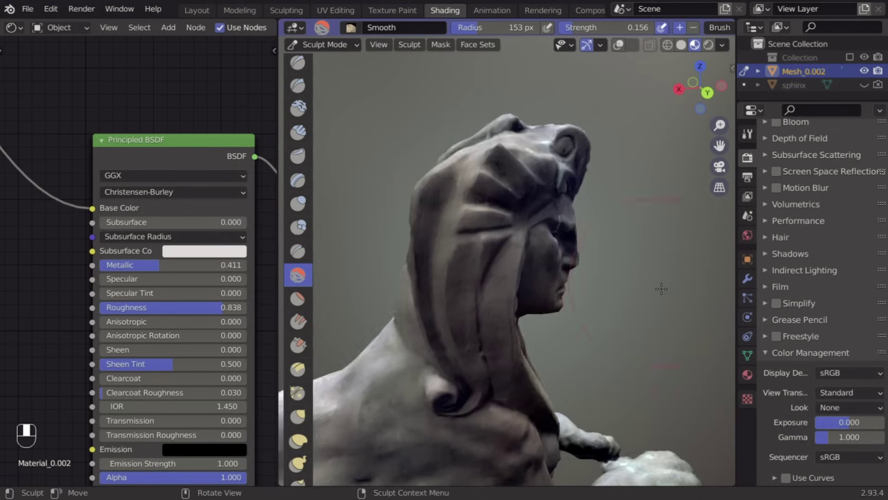
# Set the Smooth brush radius to 93 px for the sphinx's rump and switch the viewport to Solid shading.
pyautogui.moveTo(417, 319)
pyautogui.mouseDown(button='middle')
pyautogui.moveTo(441, 327)
pyautogui.moveTo(722, 278)
pyautogui.moveTo(640, 329)
pyautogui.mouseUp(button='middle')
pyautogui.keyDown('shift'); pyautogui.moveTo(640, 329); pyautogui.dragTo(604, 265, button='middle'); pyautogui.keyUp('shift')
pyautogui.scroll(3, 496, 344)
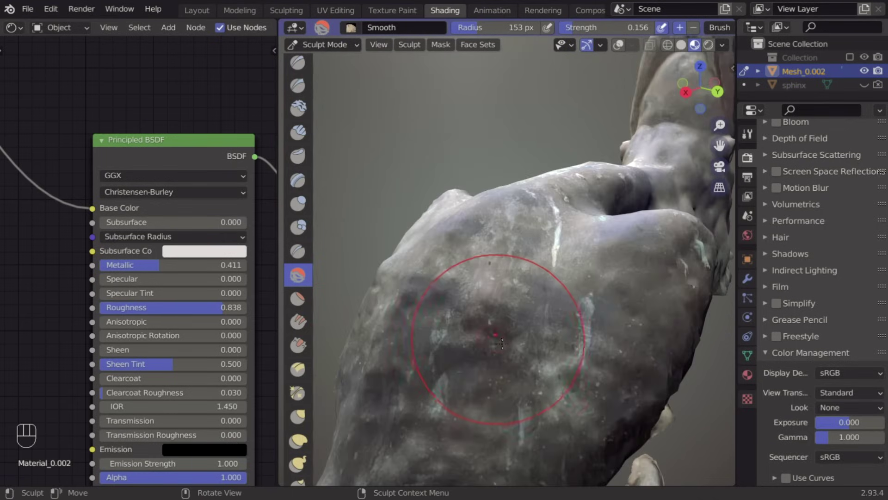
pyautogui.scroll(-1, 503, 344)
pyautogui.press('f')
pyautogui.click(514, 339)
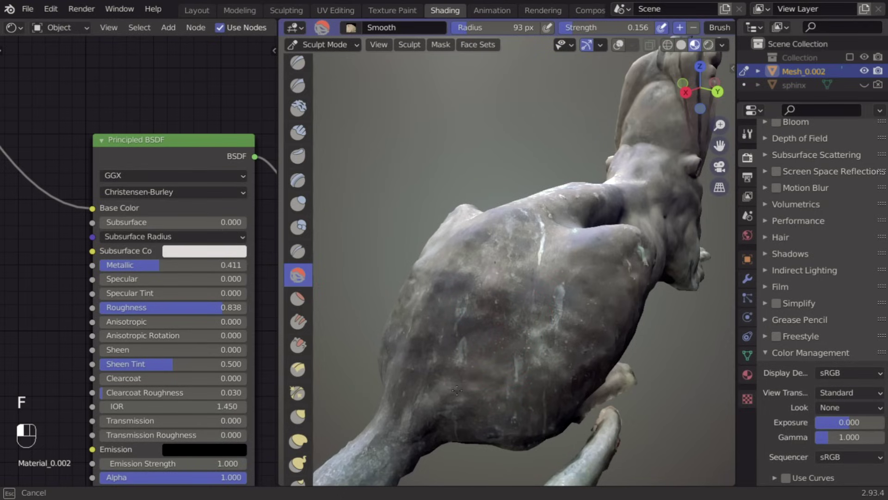
pyautogui.click(681, 45)
# Smooth out the bumps on the sphinx's rump and hind thigh with the Smooth brush.
pyautogui.moveTo(613, 298)
pyautogui.mouseDown()
pyautogui.moveTo(613, 339)
pyautogui.moveTo(591, 370)
pyautogui.mouseUp()
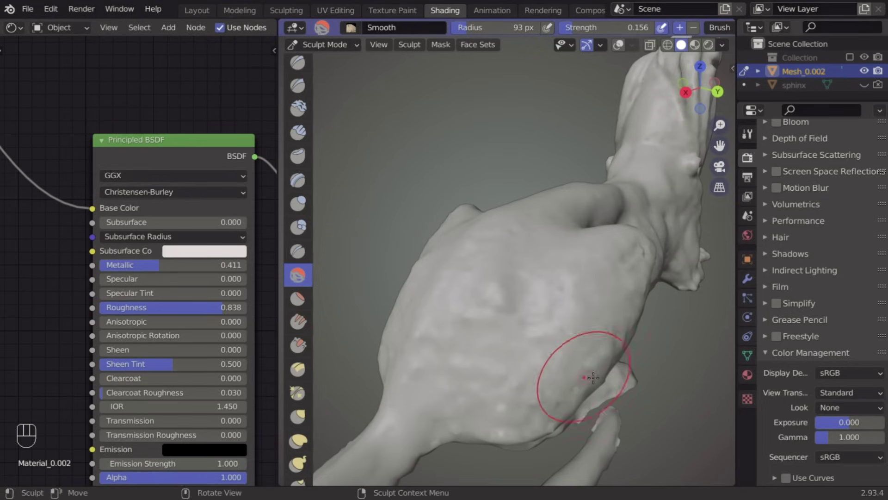
pyautogui.moveTo(590, 377)
pyautogui.mouseDown(button='middle')
pyautogui.moveTo(543, 364)
pyautogui.moveTo(496, 298)
pyautogui.mouseUp(button='middle')
pyautogui.moveTo(495, 297)
pyautogui.mouseDown()
pyautogui.moveTo(509, 212)
pyautogui.moveTo(466, 290)
pyautogui.mouseUp()
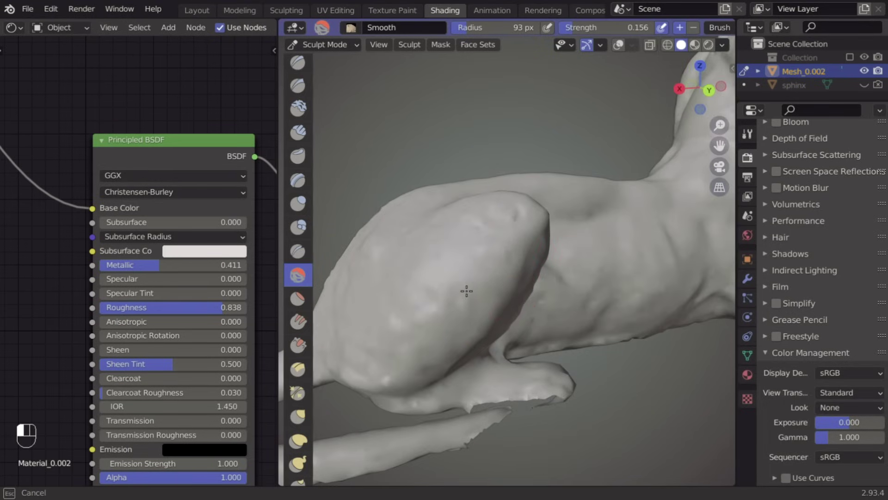
pyautogui.moveTo(386, 368); pyautogui.dragTo(375, 339)
pyautogui.moveTo(375, 339); pyautogui.dragTo(541, 352, button='middle')
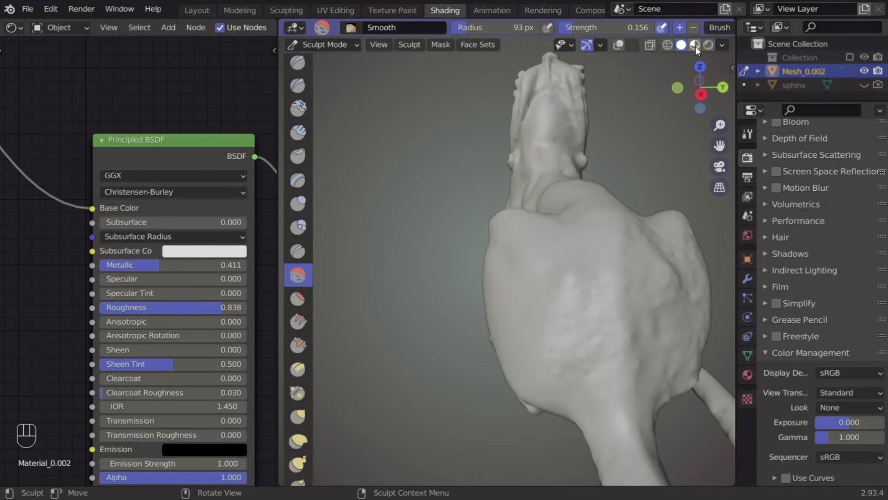
# Return the viewport to Material Preview and examine the sphinx's flank and head.
pyautogui.click(696, 45)
pyautogui.moveTo(541, 249)
pyautogui.mouseDown(button='middle')
pyautogui.moveTo(615, 284)
pyautogui.moveTo(658, 274)
pyautogui.moveTo(615, 258)
pyautogui.moveTo(476, 327)
pyautogui.moveTo(612, 301)
pyautogui.moveTo(325, 282)
pyautogui.moveTo(353, 268)
pyautogui.mouseUp(button='middle')
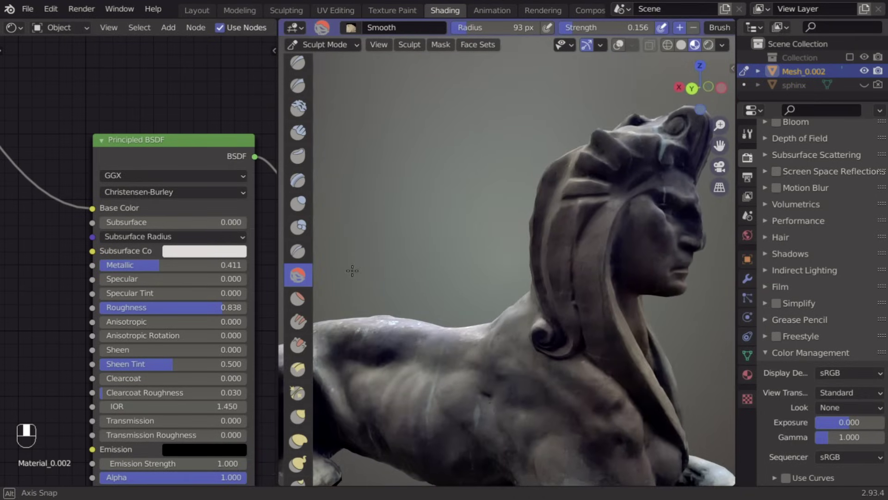
pyautogui.moveTo(410, 320)
pyautogui.keyDown('shift'); pyautogui.mouseDown(button='middle')
pyautogui.moveTo(504, 277)
pyautogui.moveTo(575, 278)
pyautogui.mouseUp(button='middle'); pyautogui.keyUp('shift')
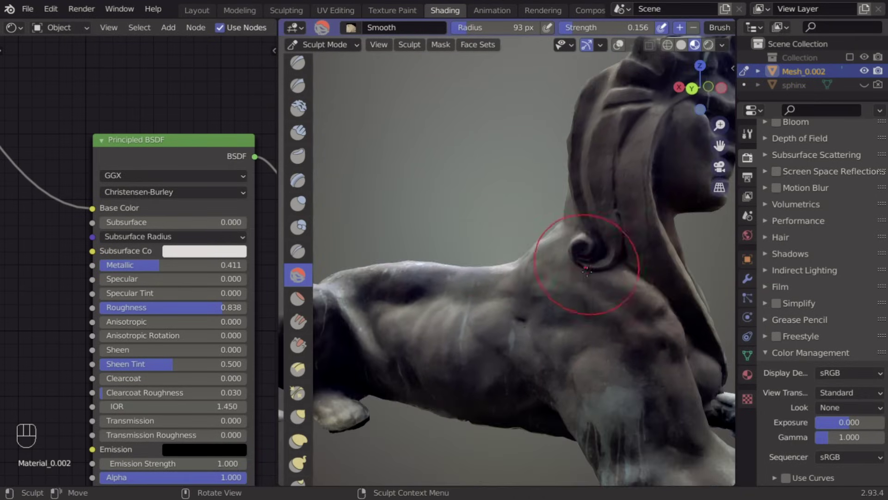